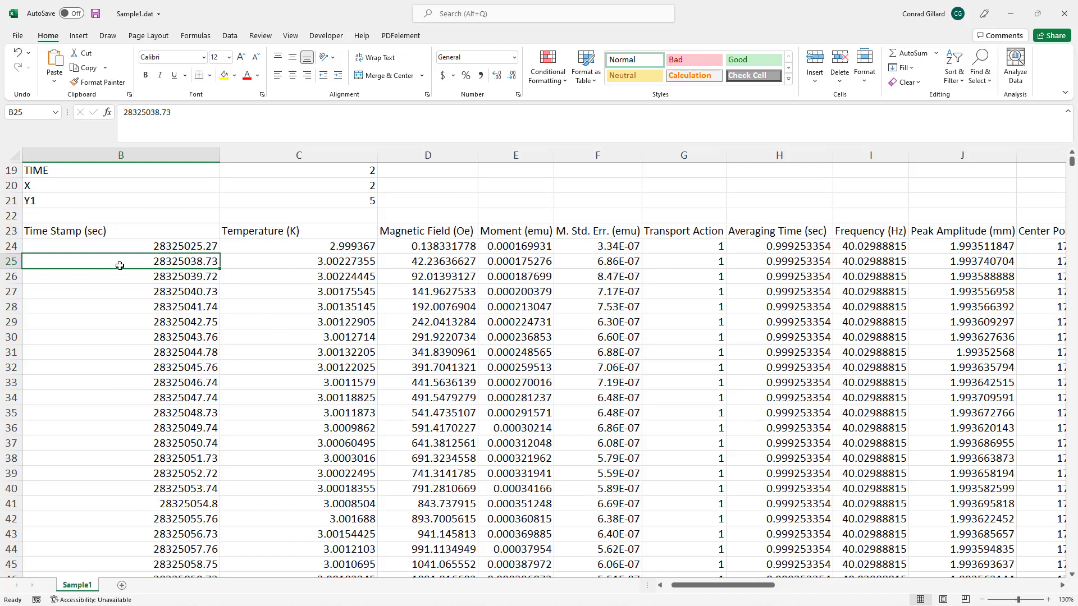
Jump to the last row of the Sample1.dat data.
key("ctrl+Down")
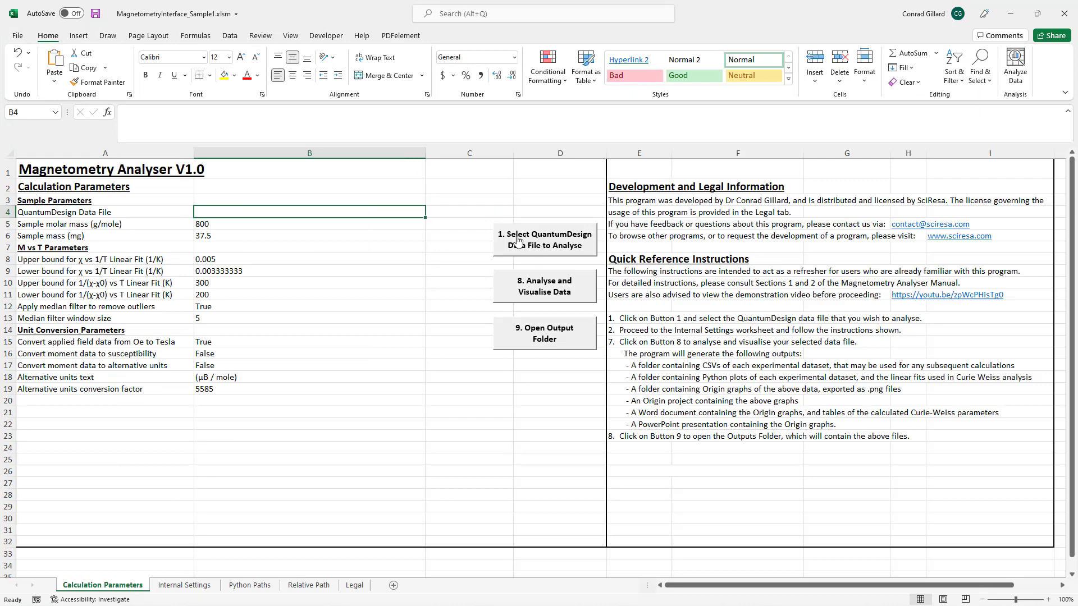
Choose Sample1.dat as the QuantumDesign data file, then run Analyse and Visualise Data to completion.
left_click(518, 240)
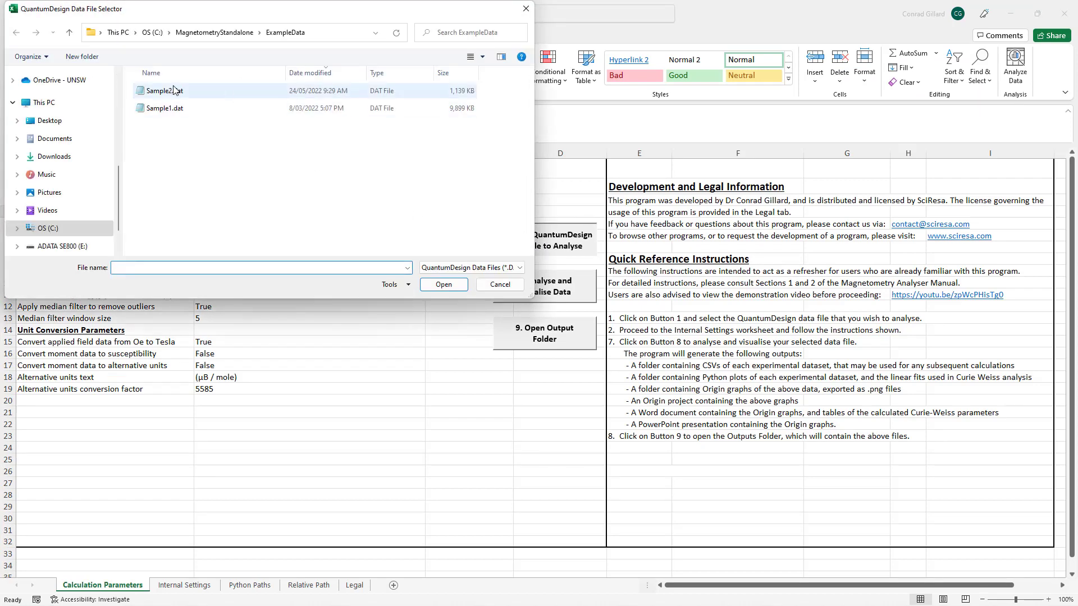
left_click(166, 108)
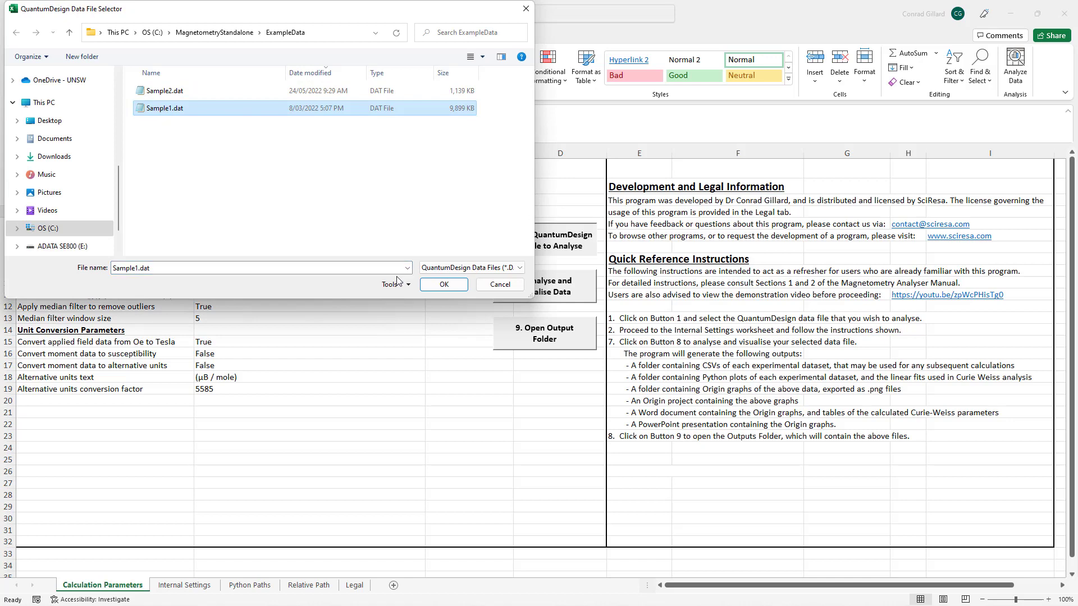
left_click(443, 284)
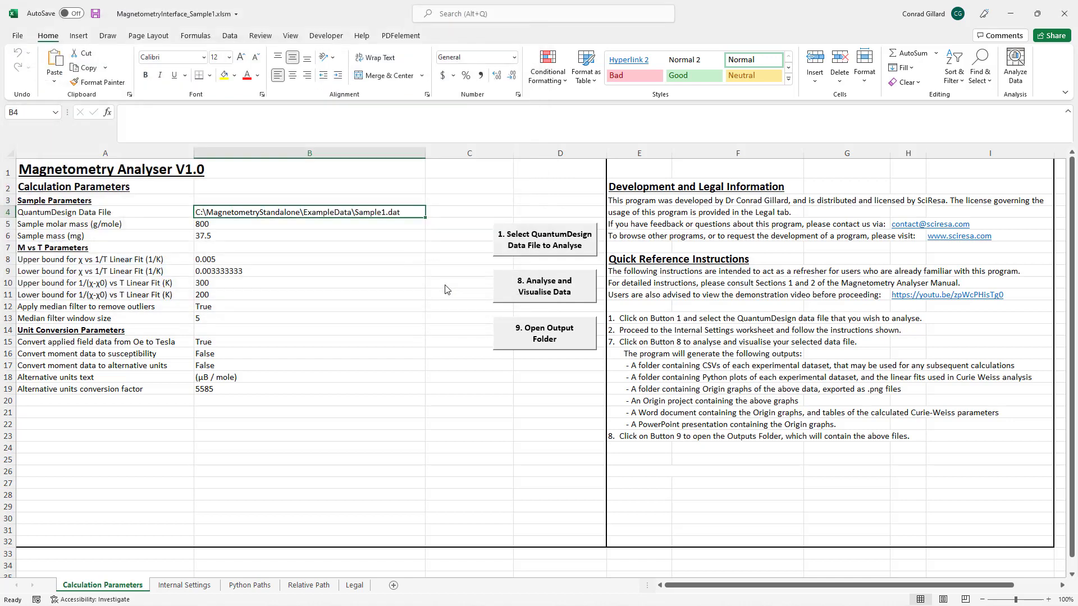
left_click(544, 294)
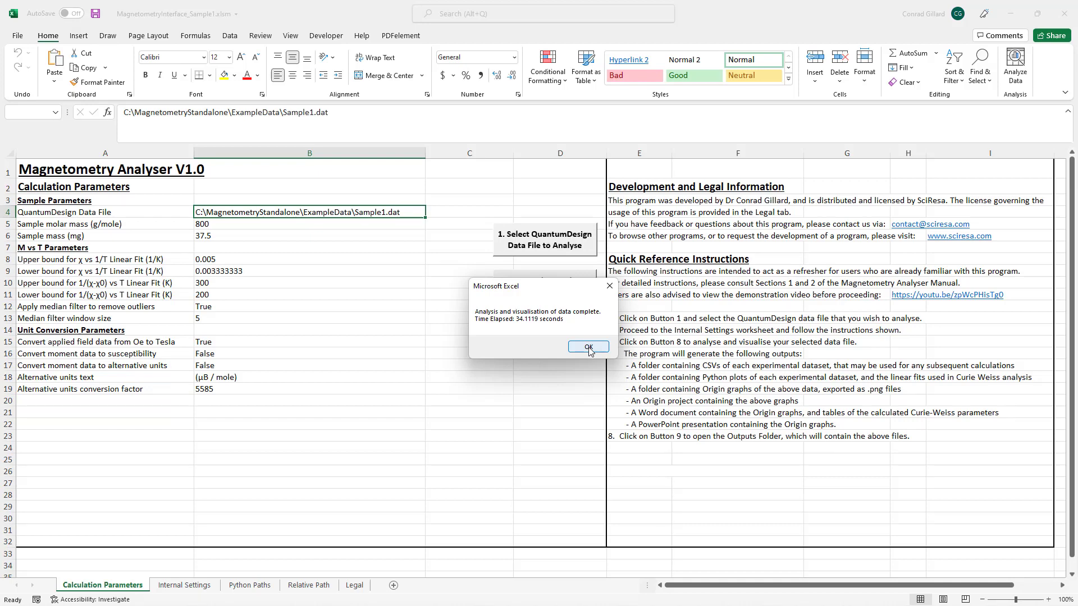
left_click(588, 347)
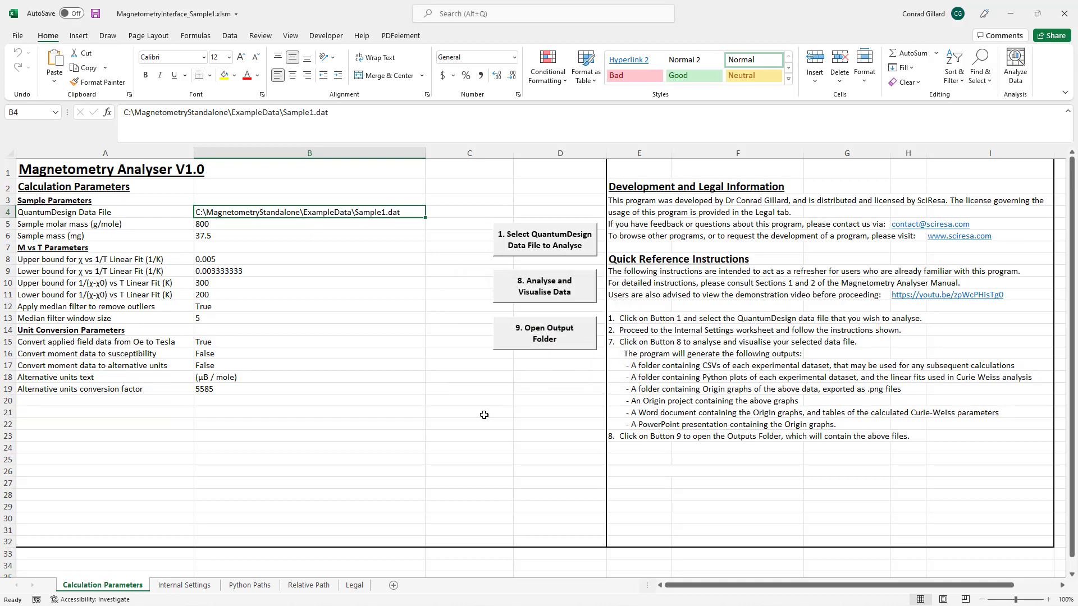
Open Sample1_ManuscriptSection.docx from the outputs folder, read through every page, then close Word.
left_click(539, 342)
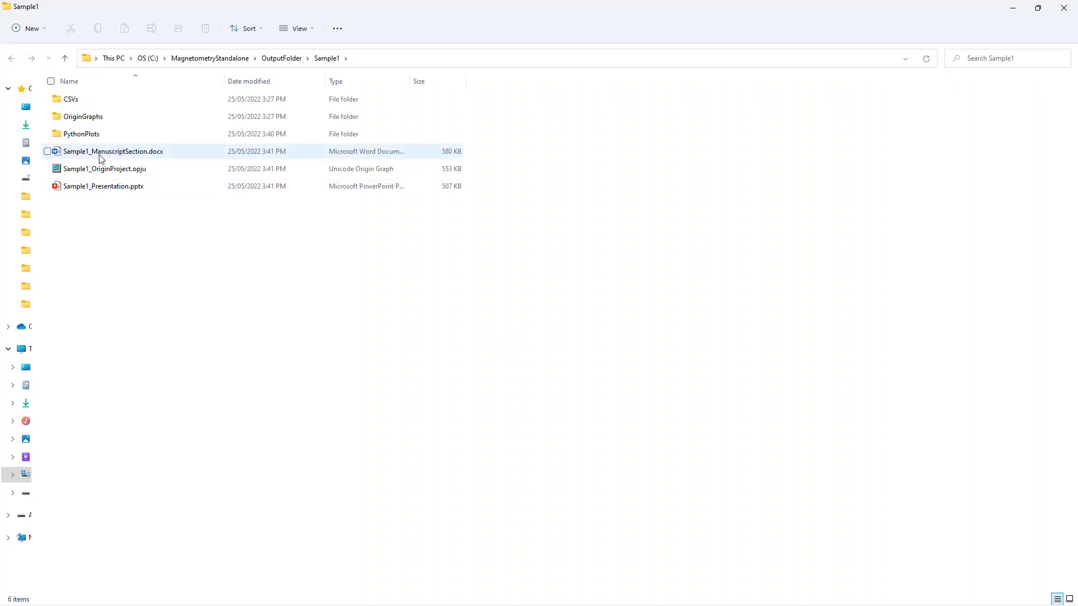
double_click(102, 160)
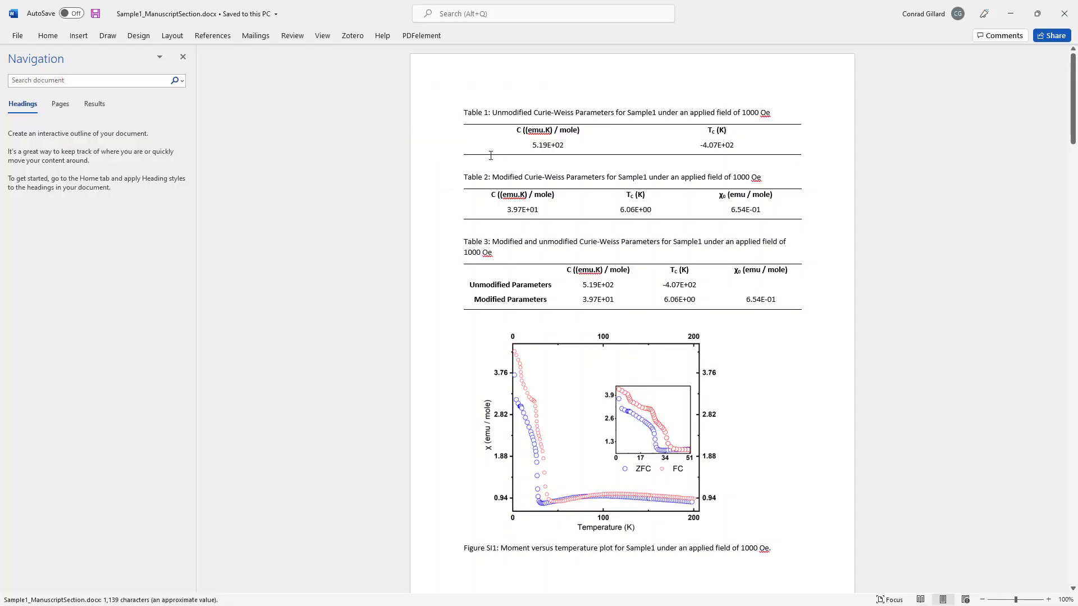
scroll(406, 143, "down", 1)
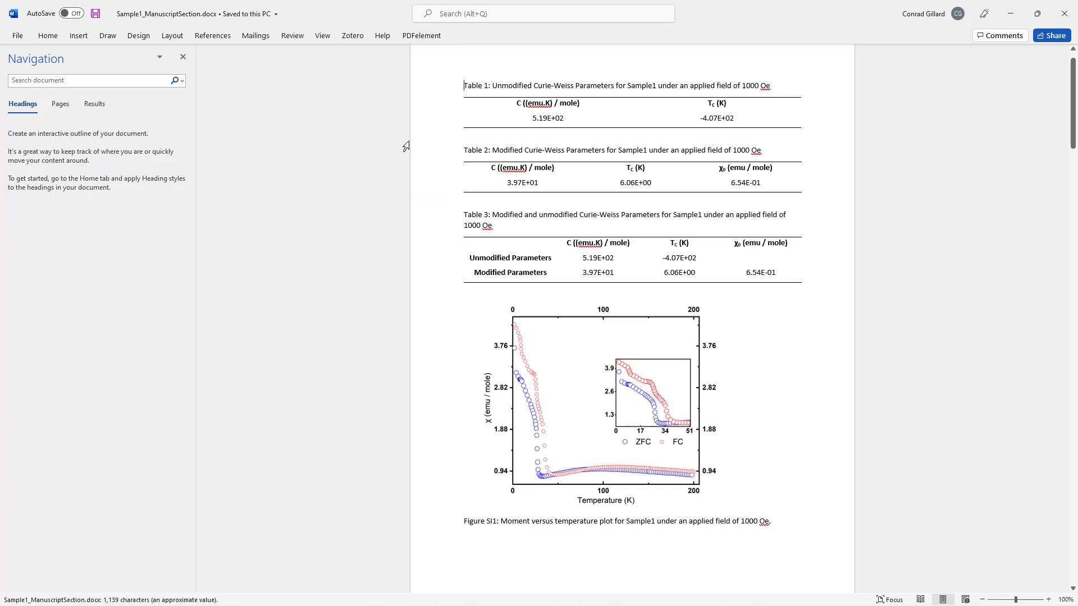
scroll(406, 146, "down", 3)
scroll(405, 148, "down", 8)
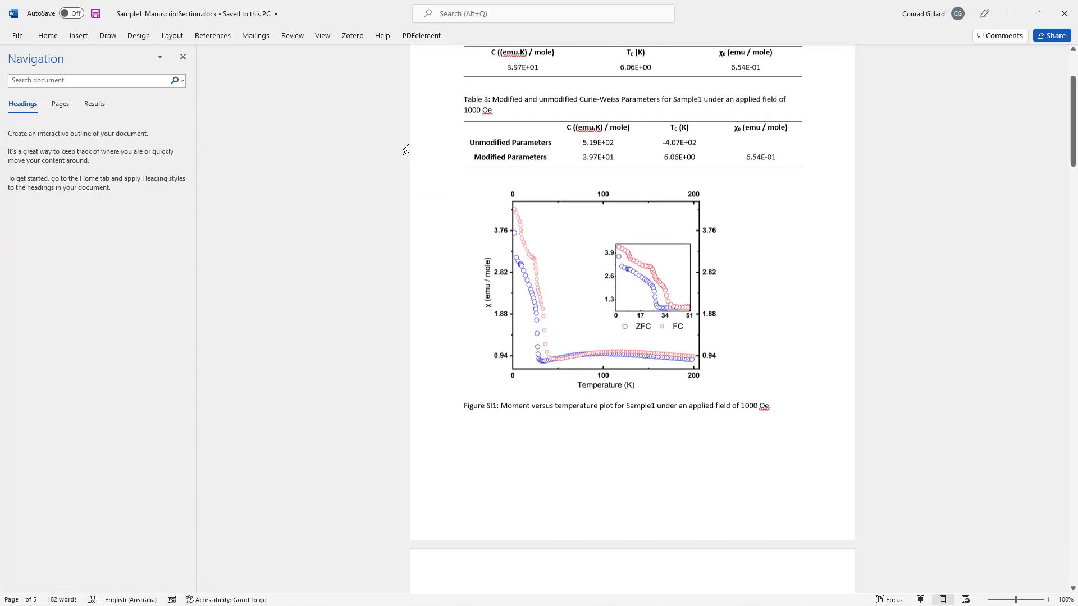
scroll(405, 150, "down", 17)
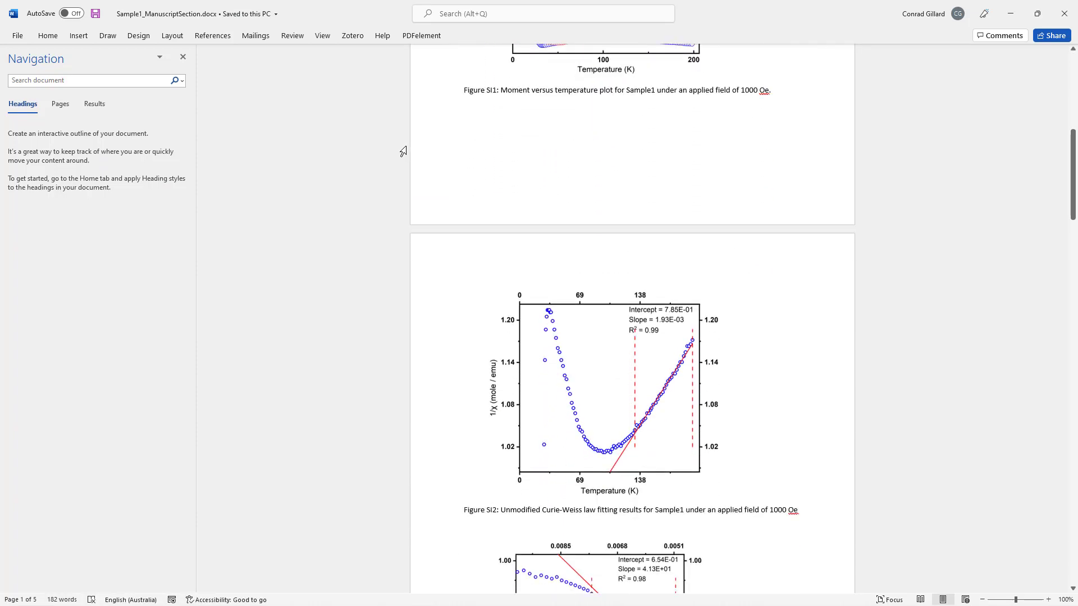
scroll(402, 152, "down", 17)
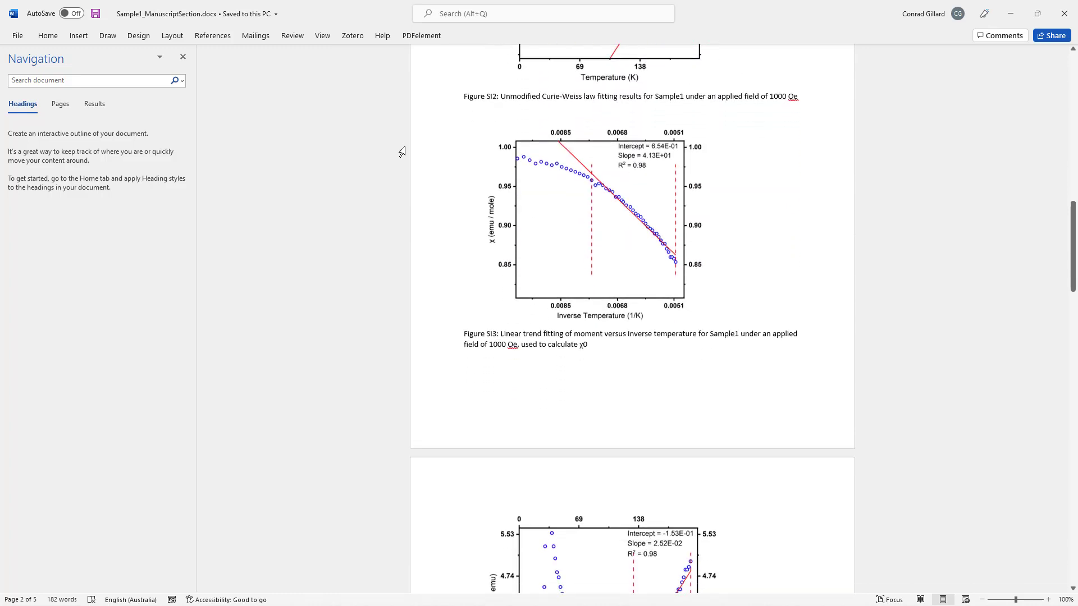
scroll(402, 153, "down", 6)
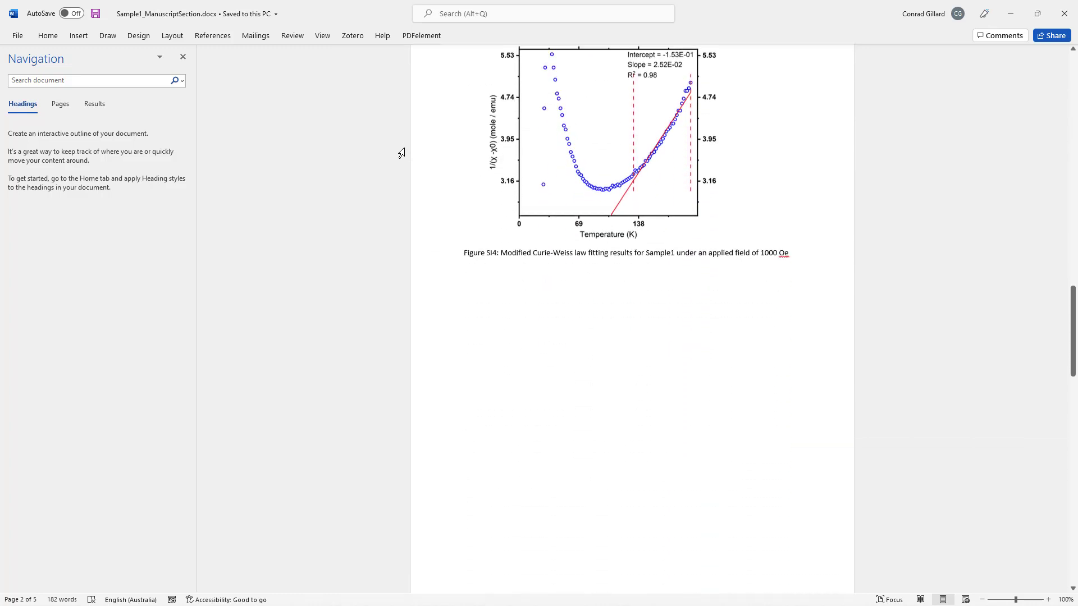
scroll(403, 153, "down", 10)
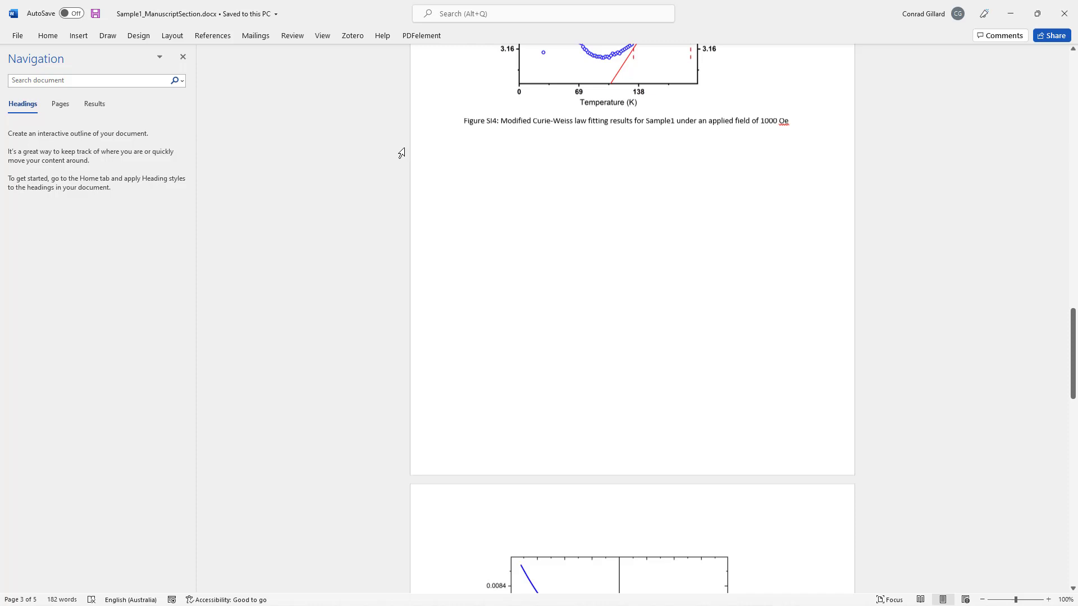
scroll(402, 153, "down", 6)
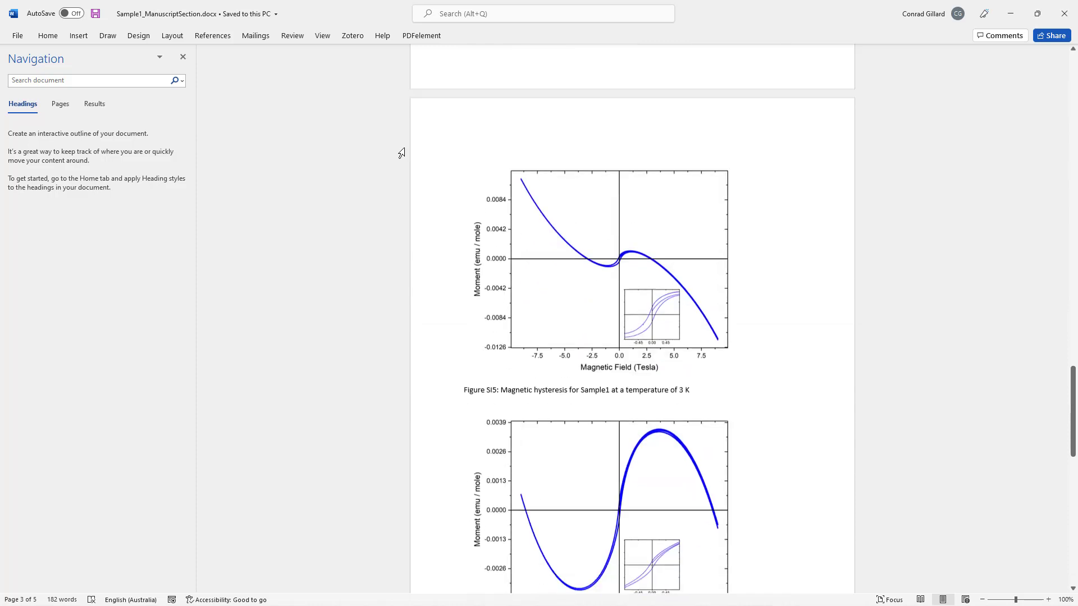
scroll(402, 152, "down", 6)
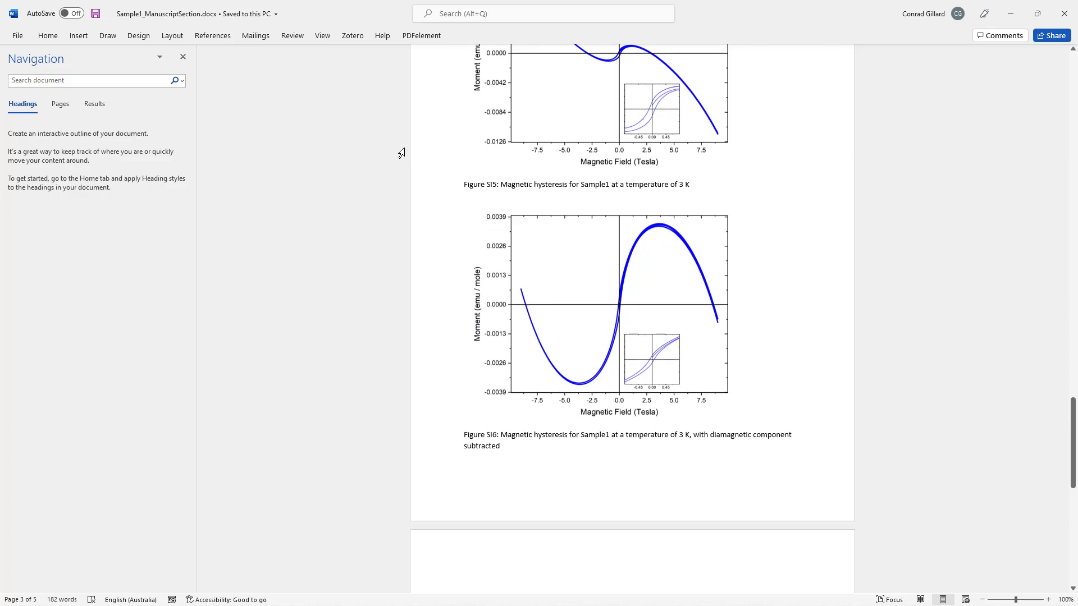
left_click(1064, 13)
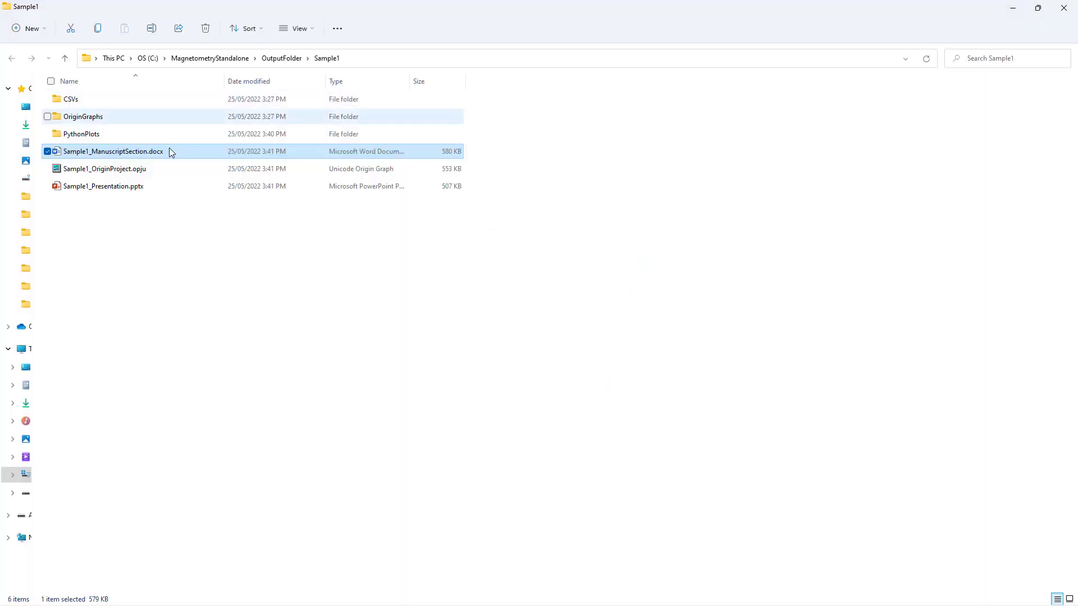
Open Sample1_Presentation.pptx, step through its slides to Figure SI6, and close it.
double_click(103, 189)
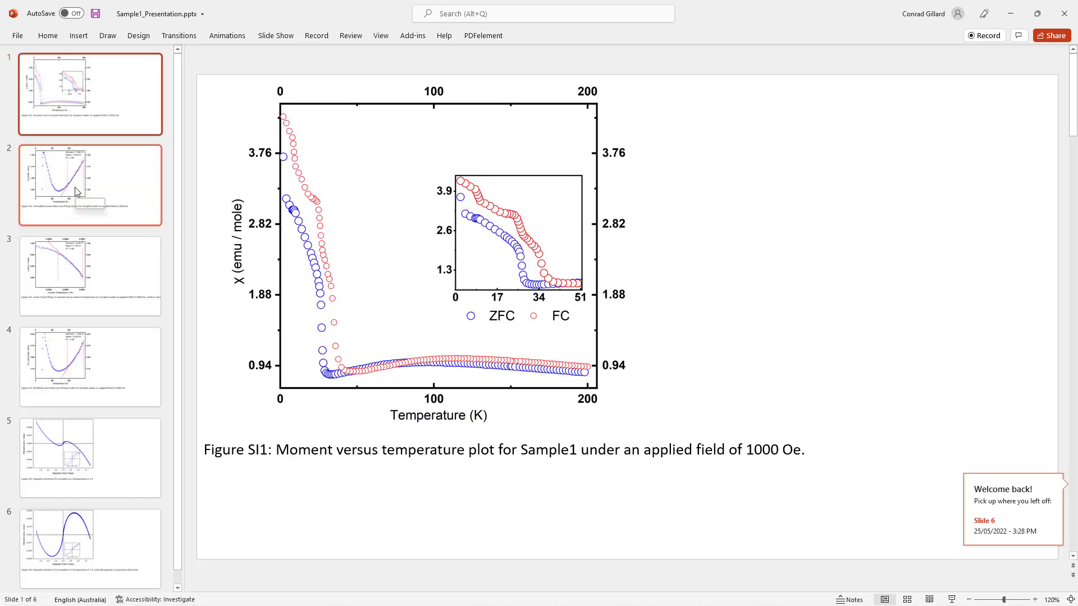
left_click(75, 188)
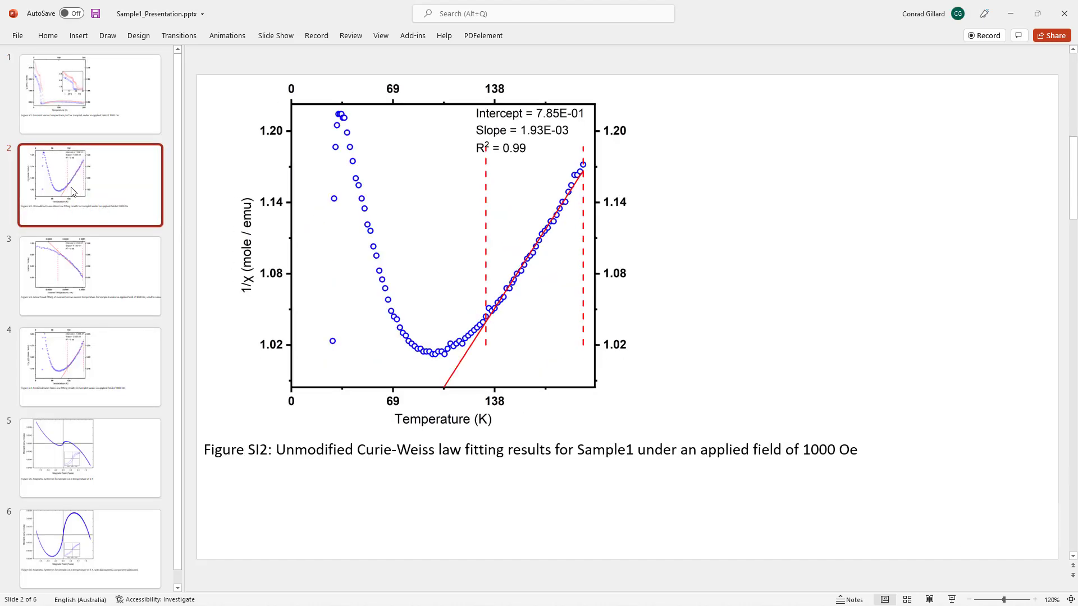
key("Down")
key("Down")
key("Down")
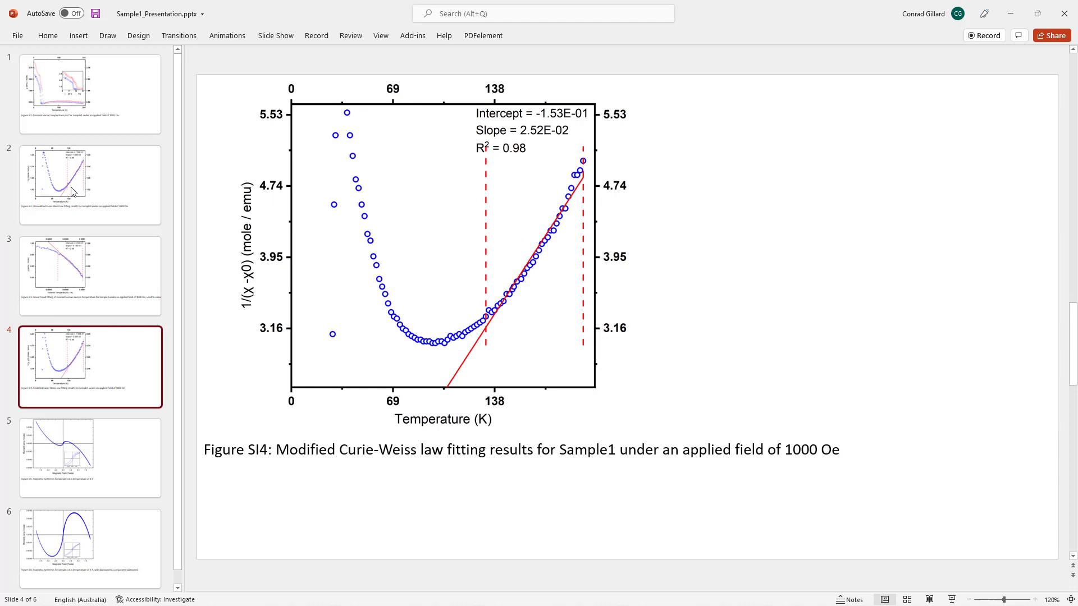
key("Down")
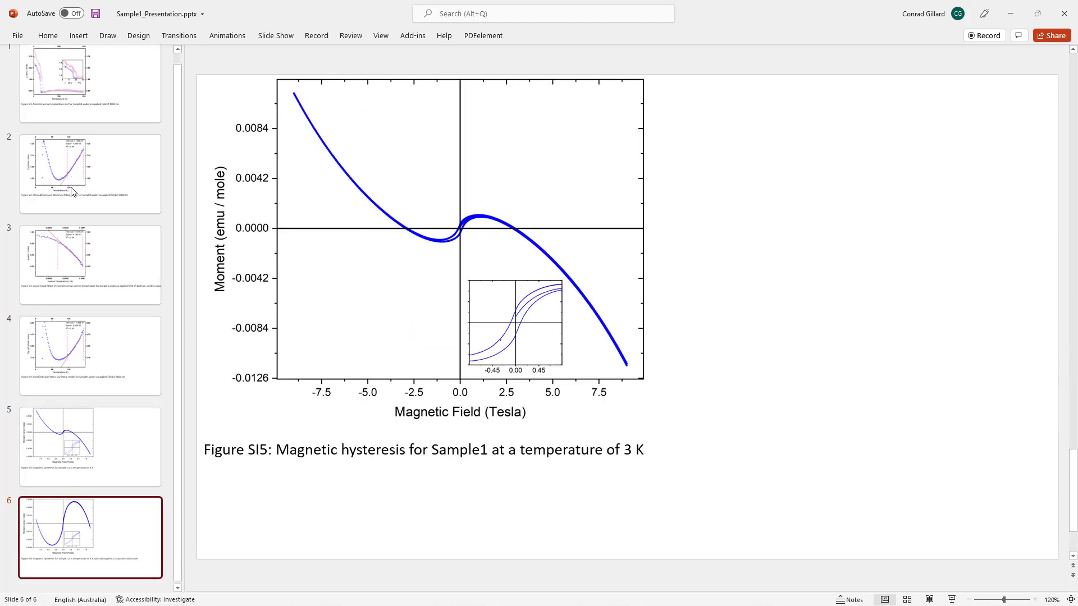
left_click(1064, 13)
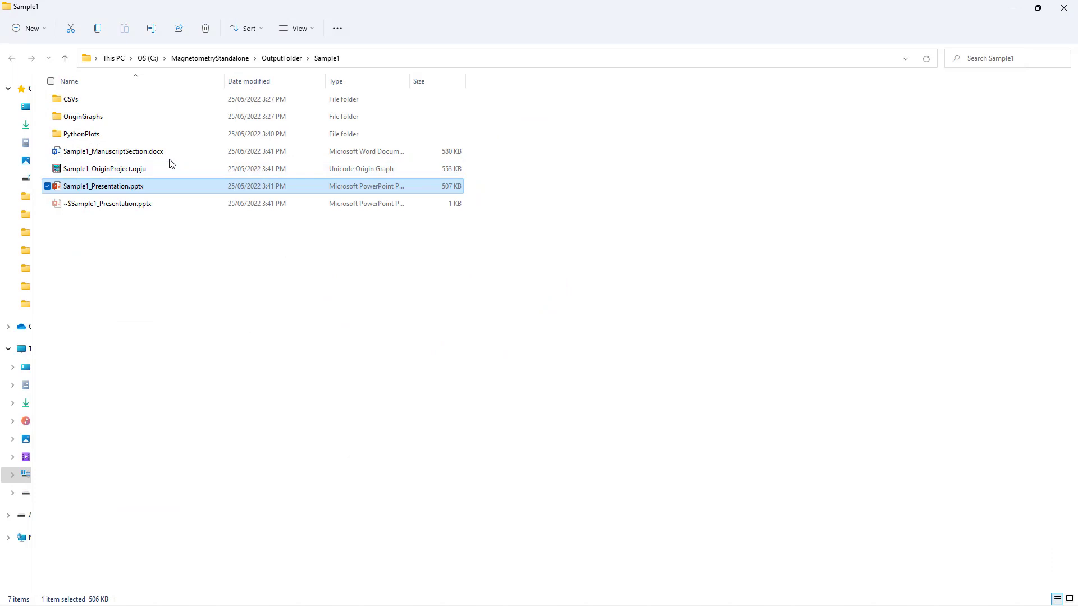
Browse the OriginGraphs PNG plots in Photos, including the χ0_Fit_G and Curie-Weiss fit graphs.
double_click(89, 117)
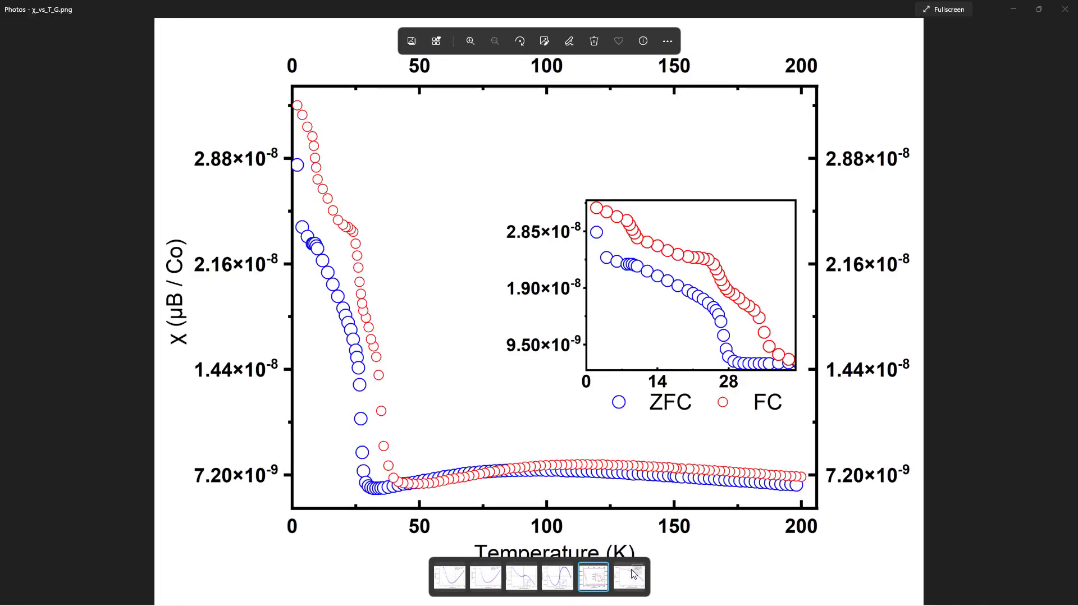
left_click(628, 577)
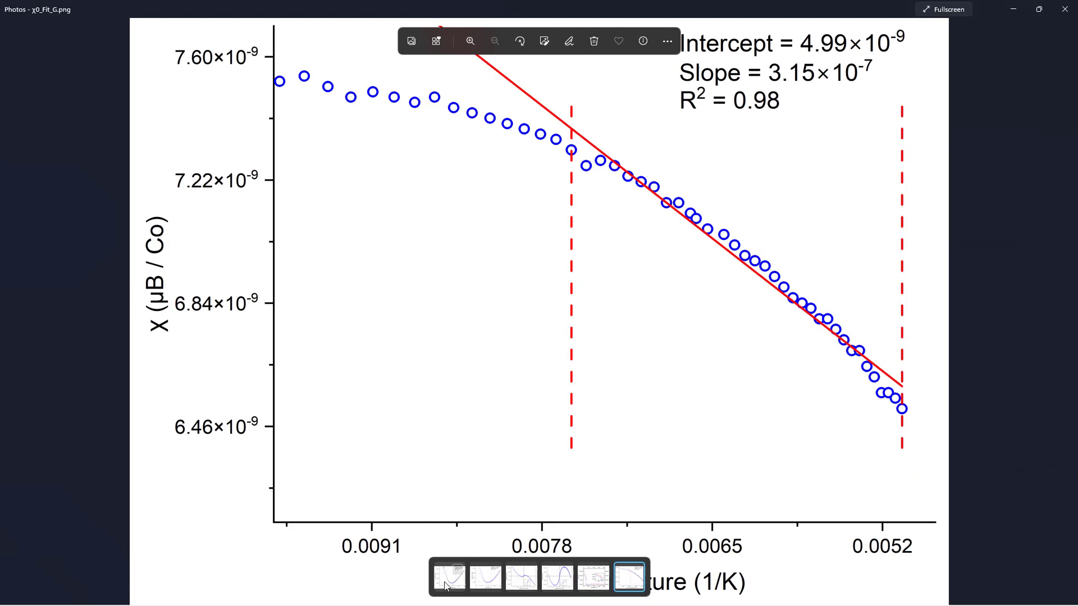
left_click(448, 583)
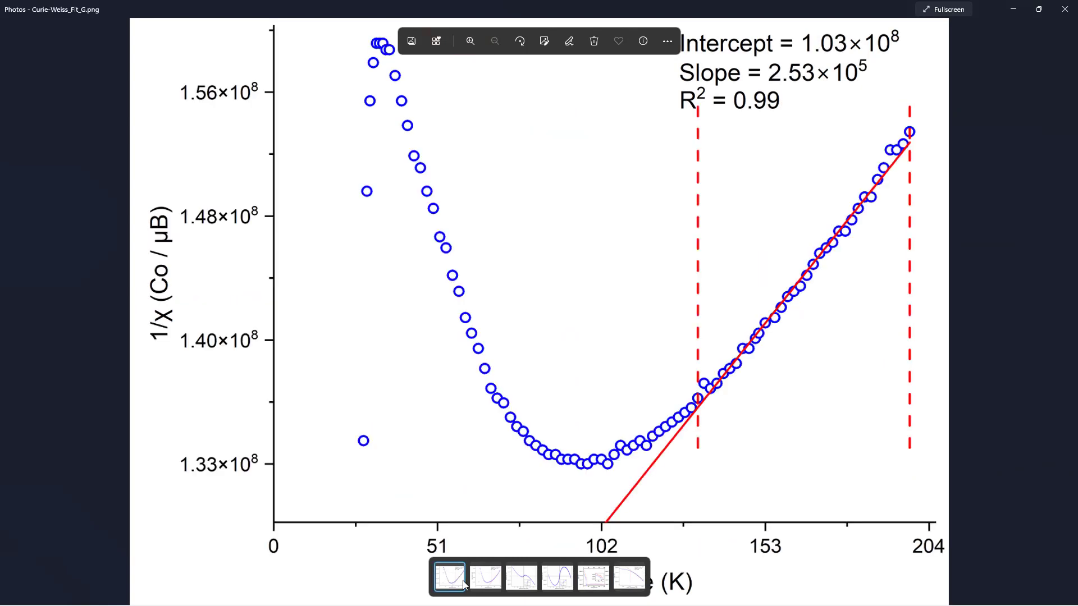
left_click(497, 582)
Open Sample1_MvsT_1000Oe.csv with autofitted columns, then view a PythonPlots Curie-Weiss fit image.
left_click(64, 58)
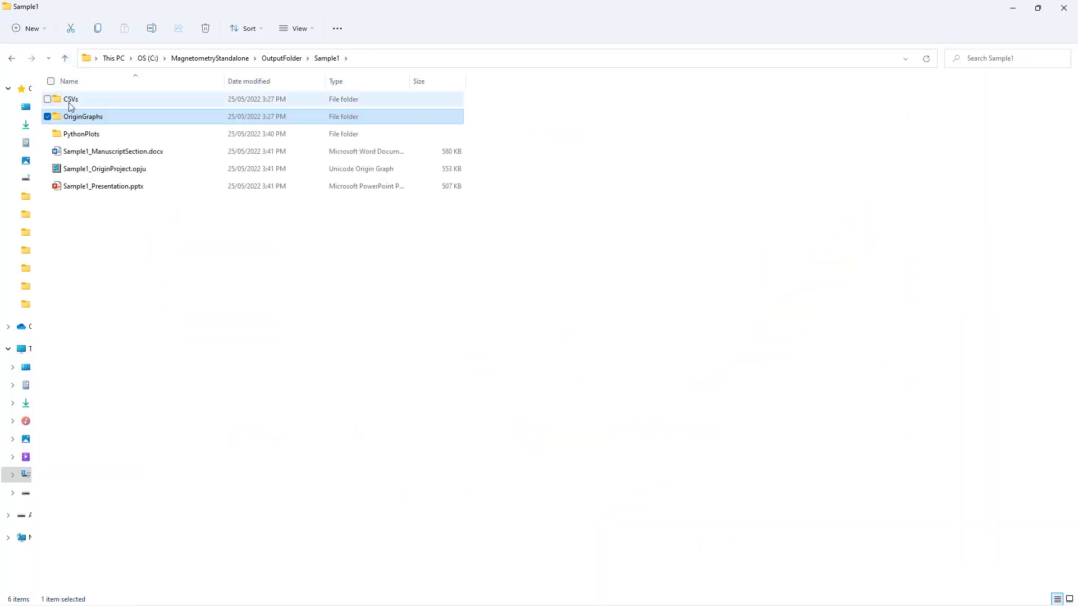
double_click(71, 101)
double_click(93, 119)
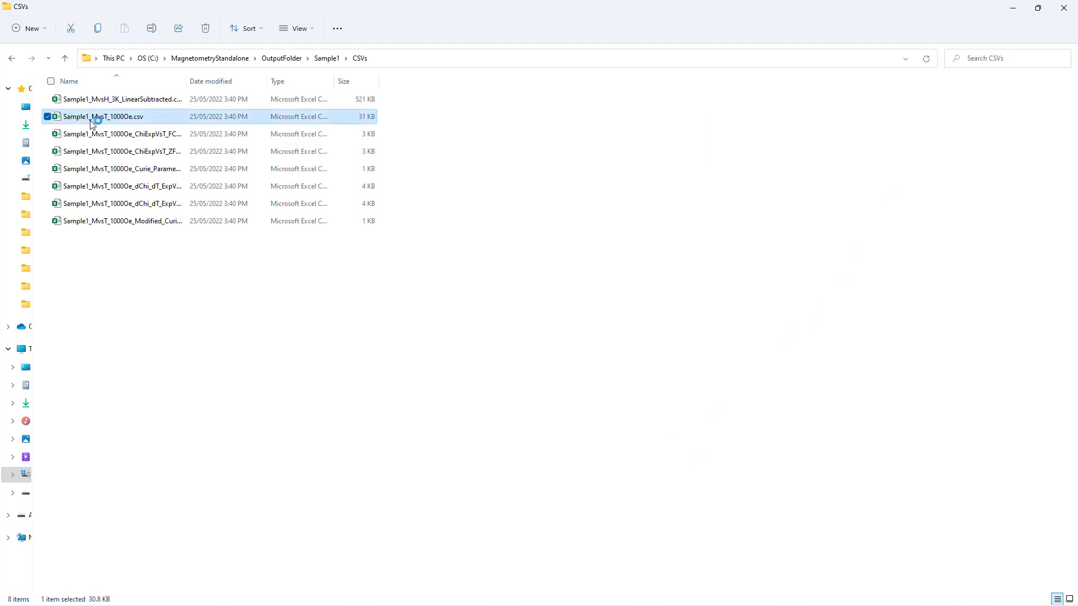
left_click(16, 150)
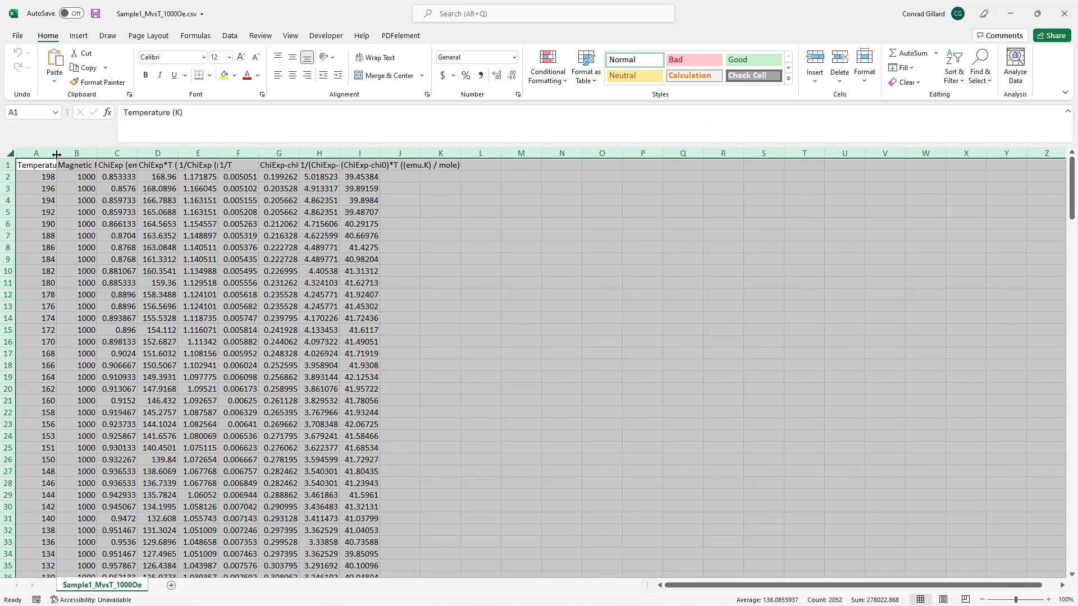
double_click(57, 153)
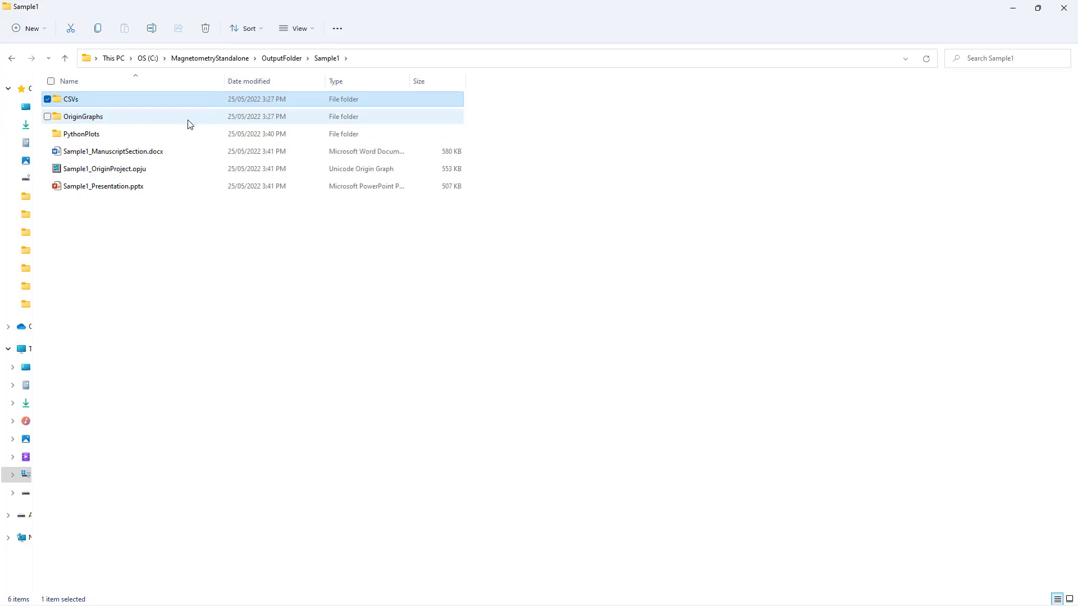
double_click(135, 135)
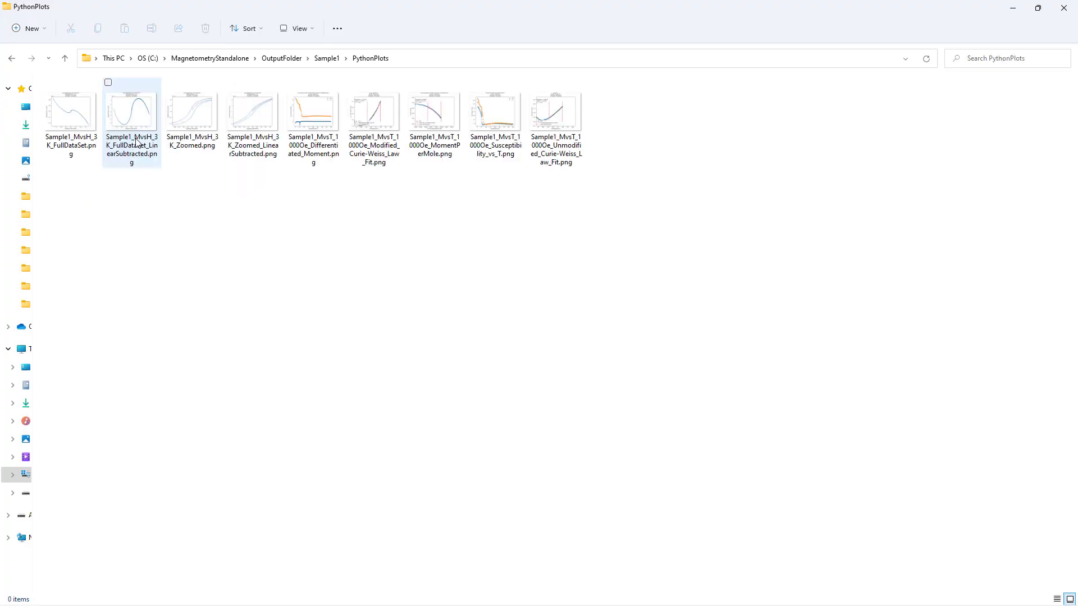
double_click(117, 99)
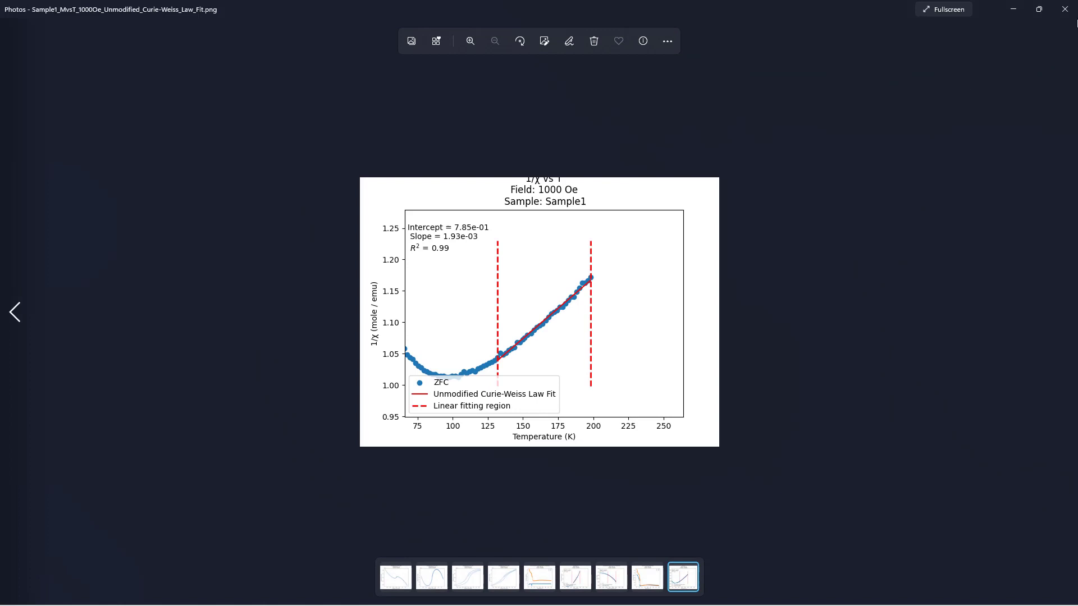
Open the Curie-Weiss_Fit graph in Origin and drag its fit-results label toward the top middle.
left_click(1069, 16)
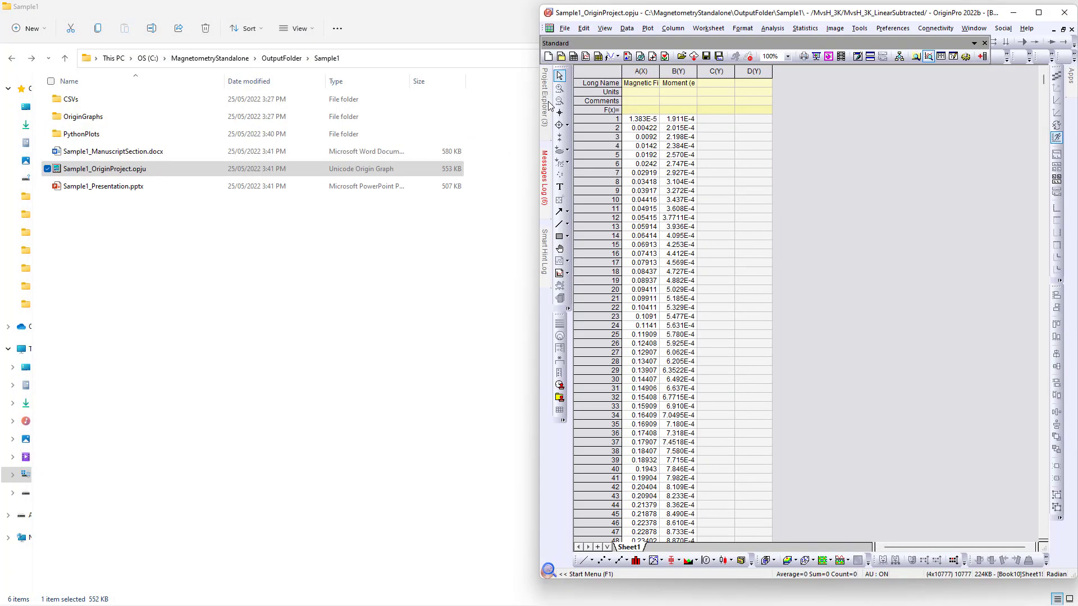
left_click(545, 104)
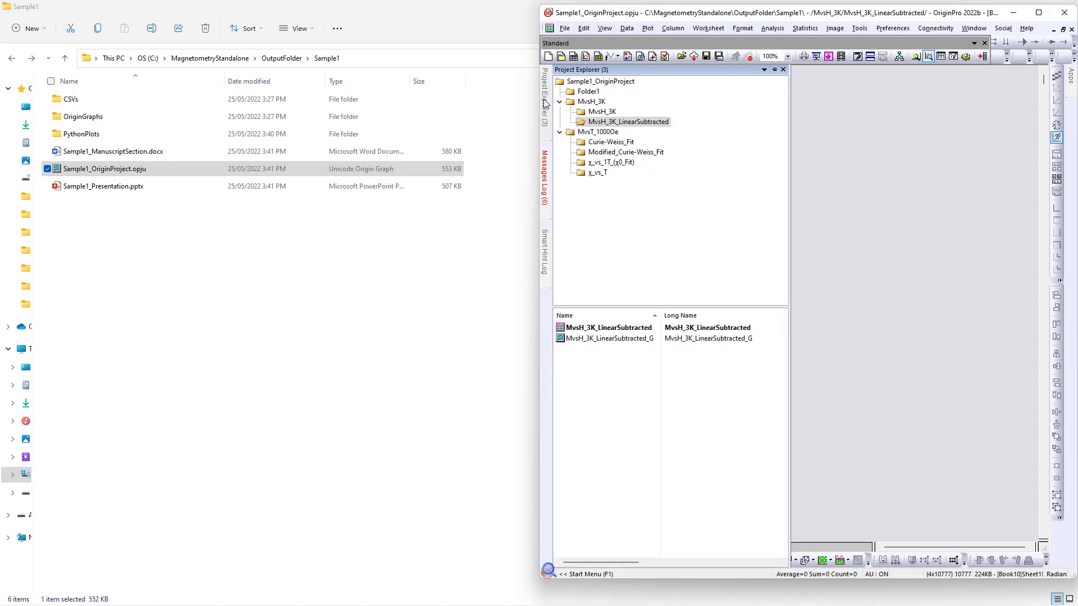
left_click(602, 142)
left_click(963, 216)
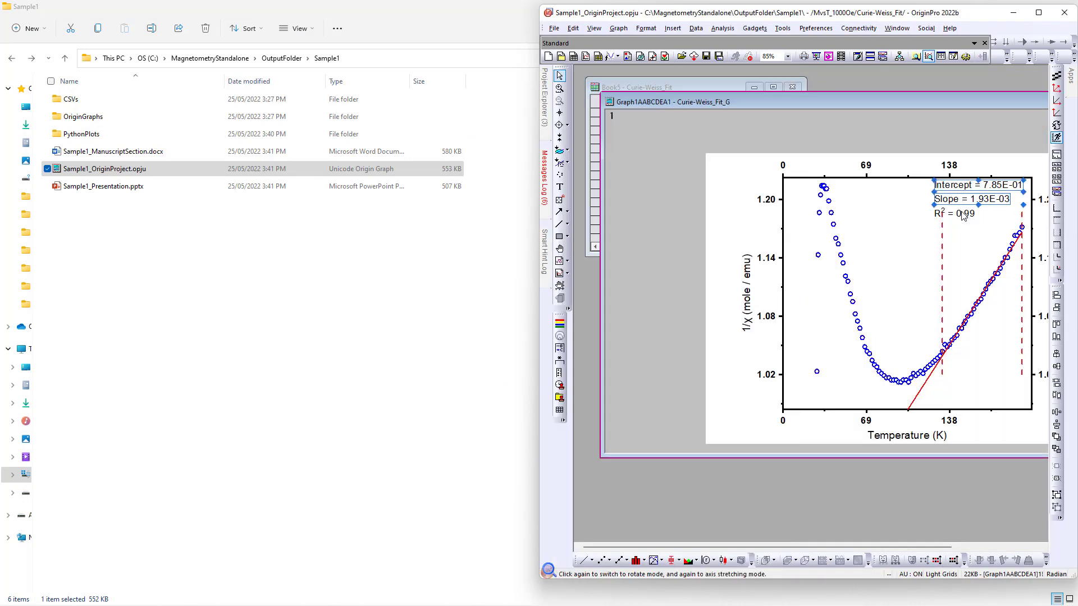
left_click_drag(963, 216, 878, 219)
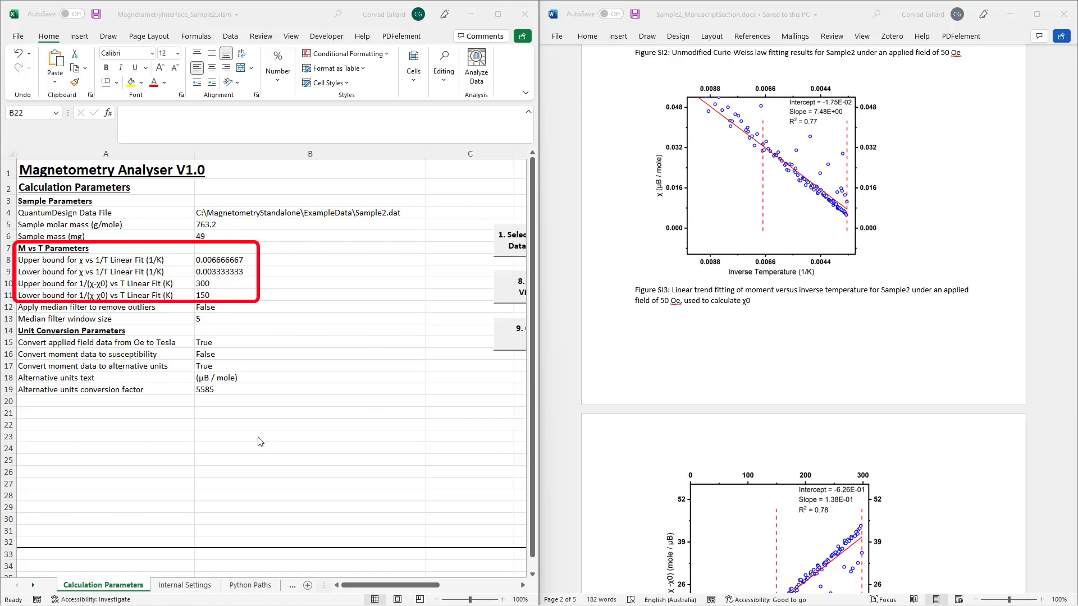
scroll(676, 418, "down", 3)
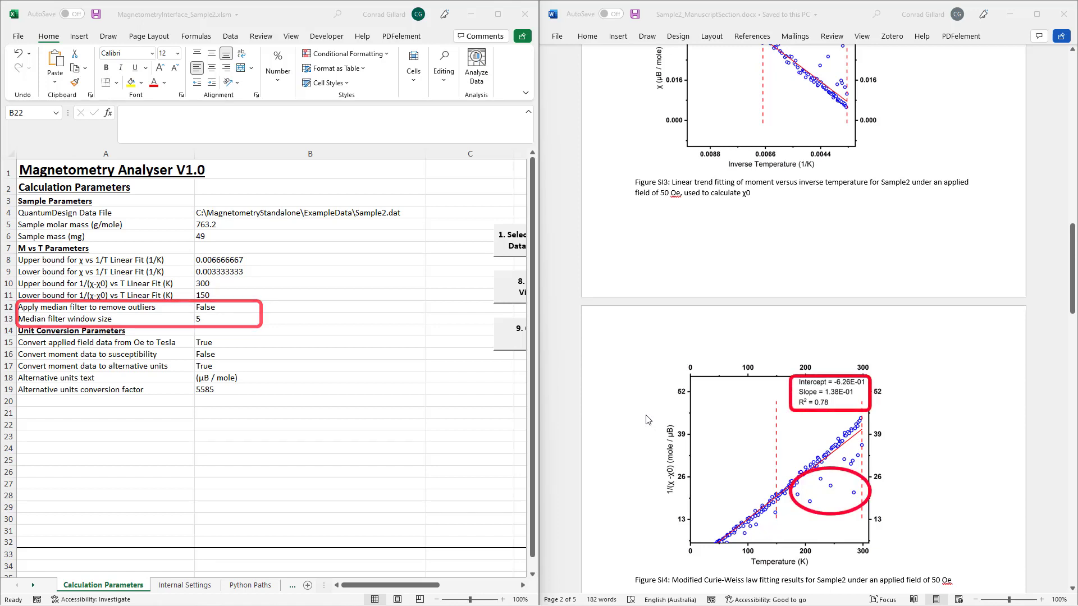
Set B12 to True to enable the median outlier filter.
left_click(348, 307)
left_click(431, 308)
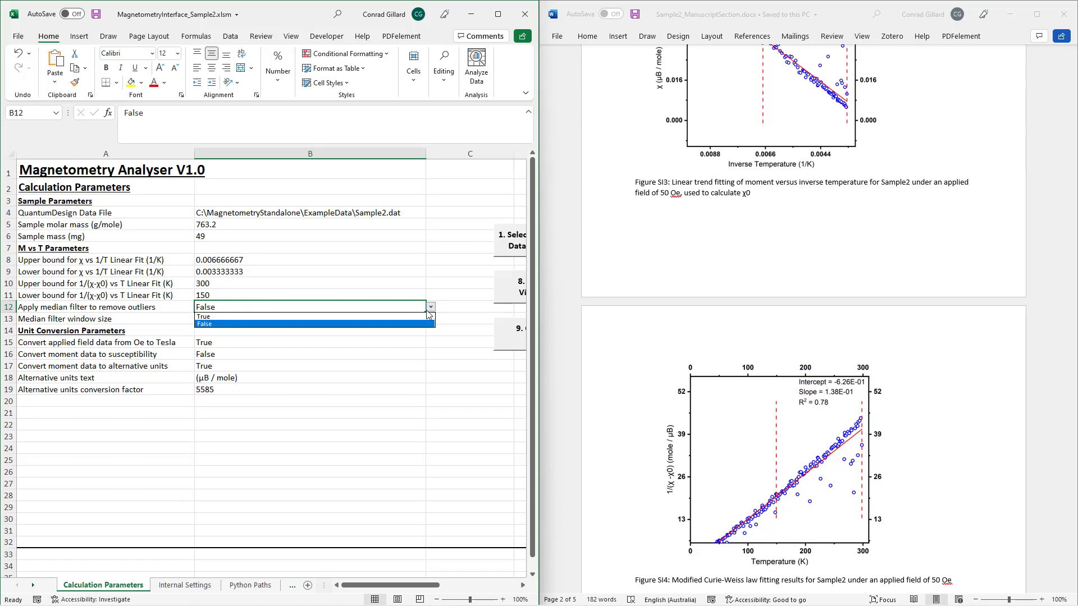
left_click(314, 315)
Maximize Excel and rerun Analyse and Visualise Data for Sample2, dismissing the completion message.
left_click(470, 259)
left_click(498, 14)
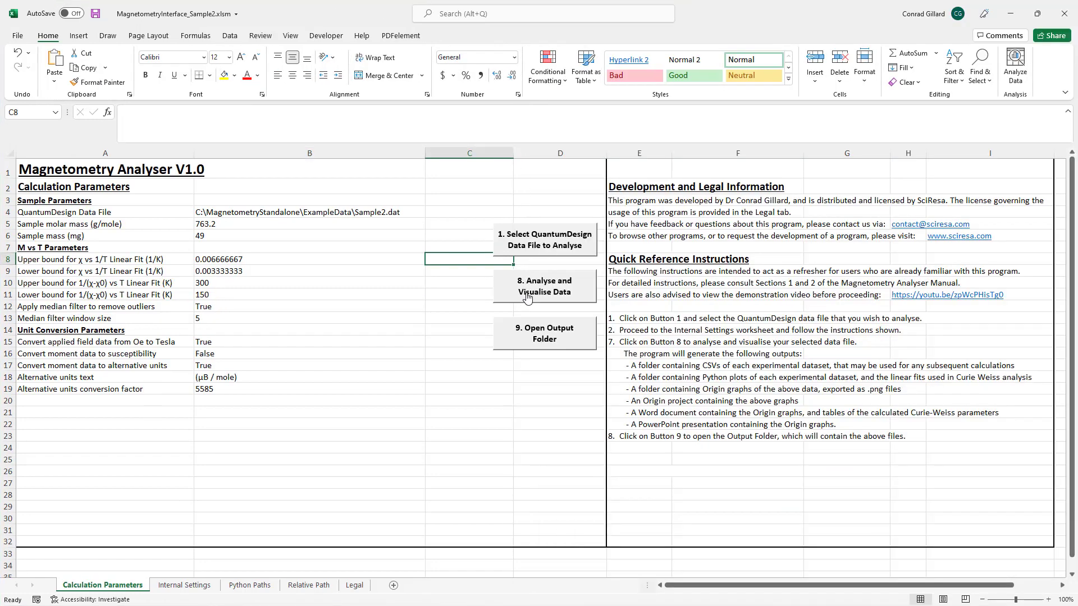
left_click(522, 295)
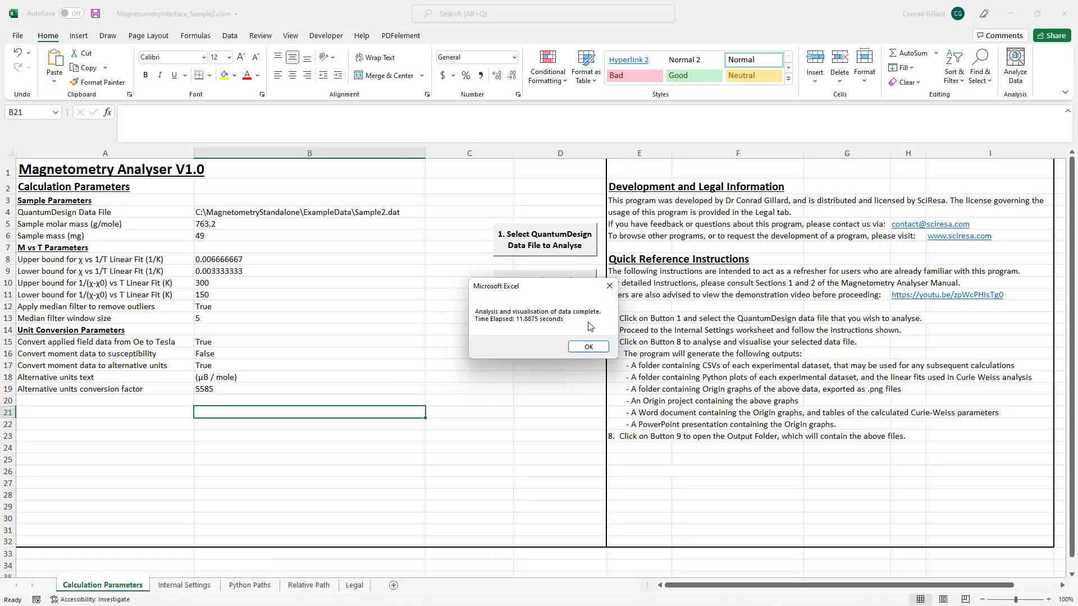
left_click(647, 348)
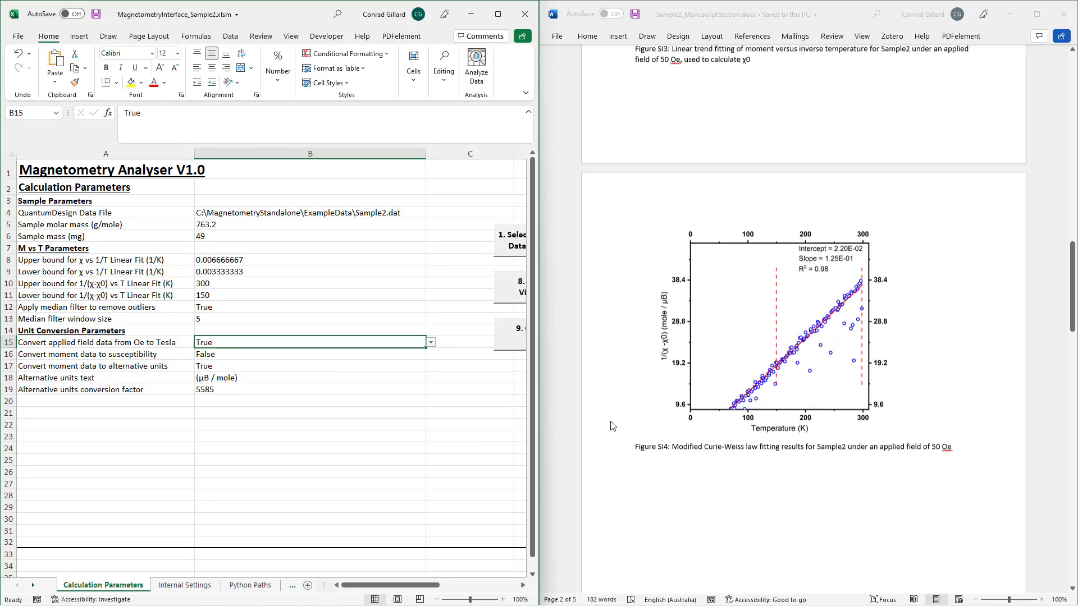
scroll(611, 426, "down", 1)
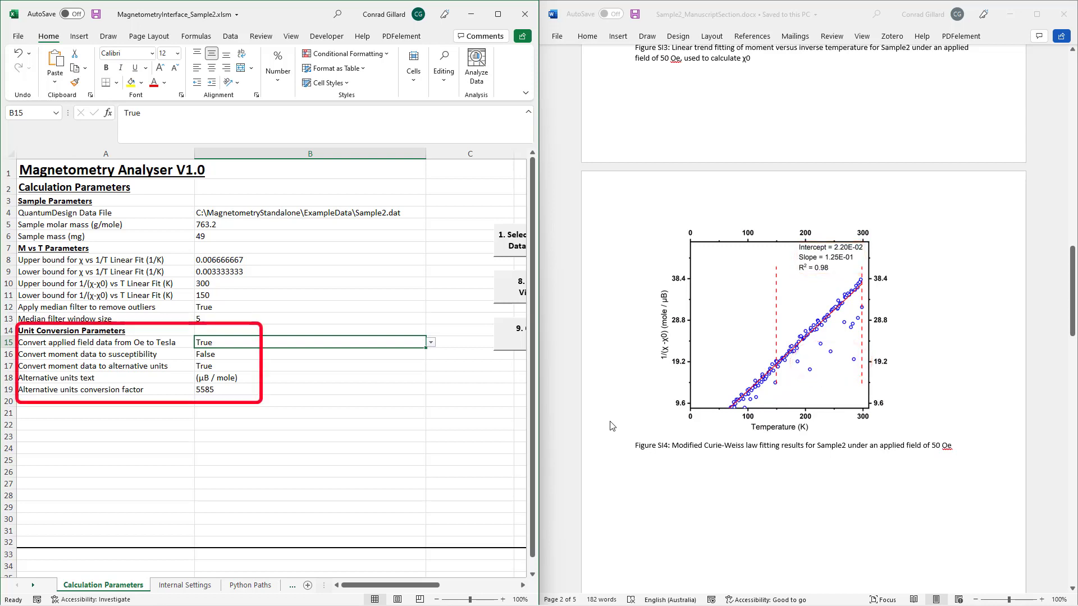
scroll(612, 427, "down", 6)
scroll(612, 429, "down", 6)
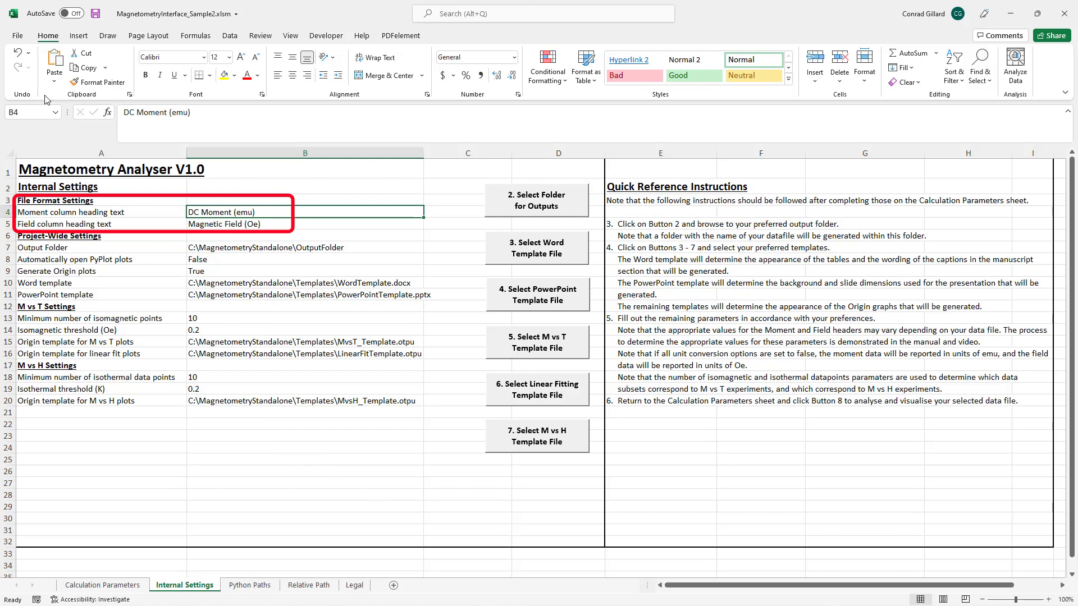
Import Sample2.dat into Excel as comma-delimited columns.
left_click(11, 39)
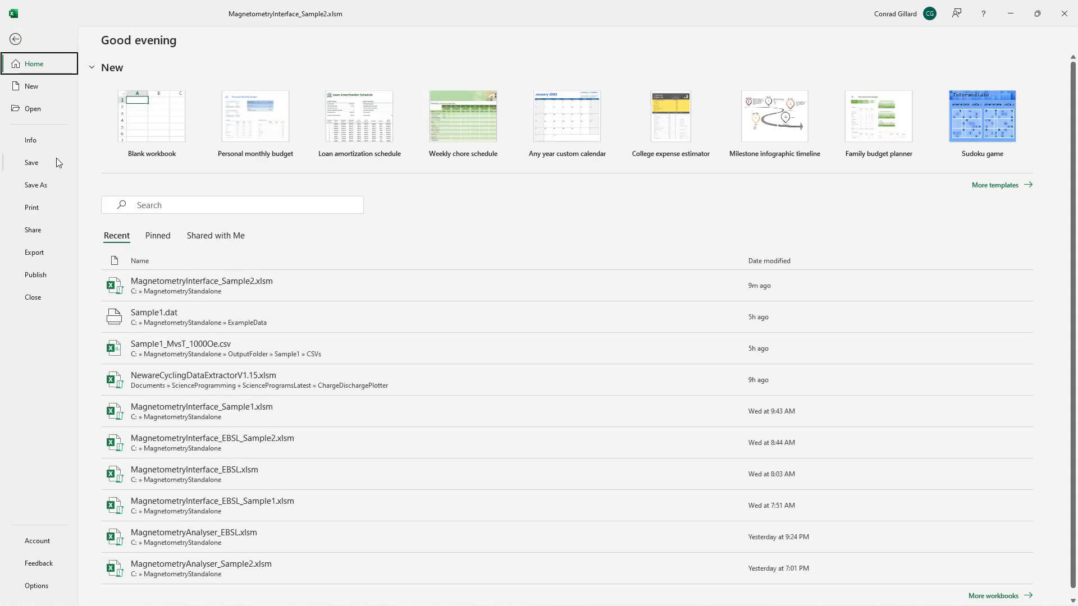
left_click(28, 108)
left_click(156, 288)
left_click(172, 98)
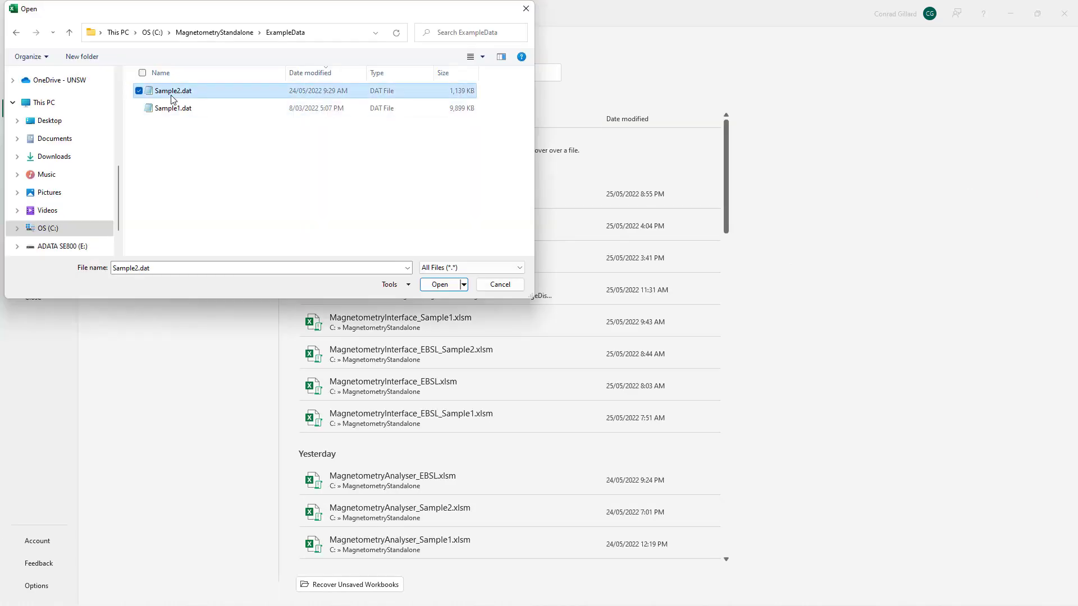
left_click(440, 285)
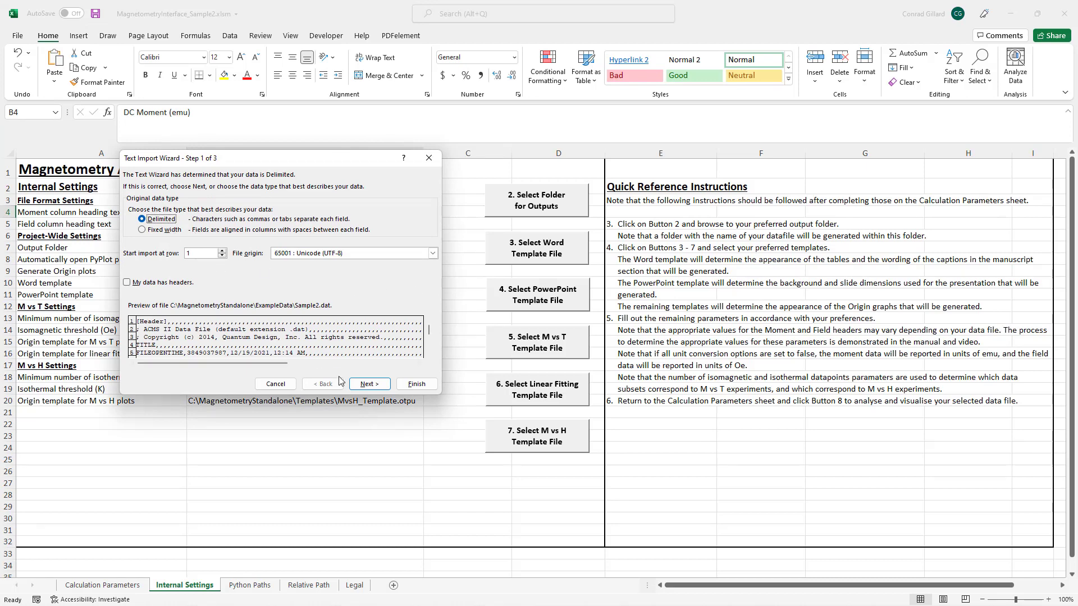
left_click(368, 384)
left_click(142, 228)
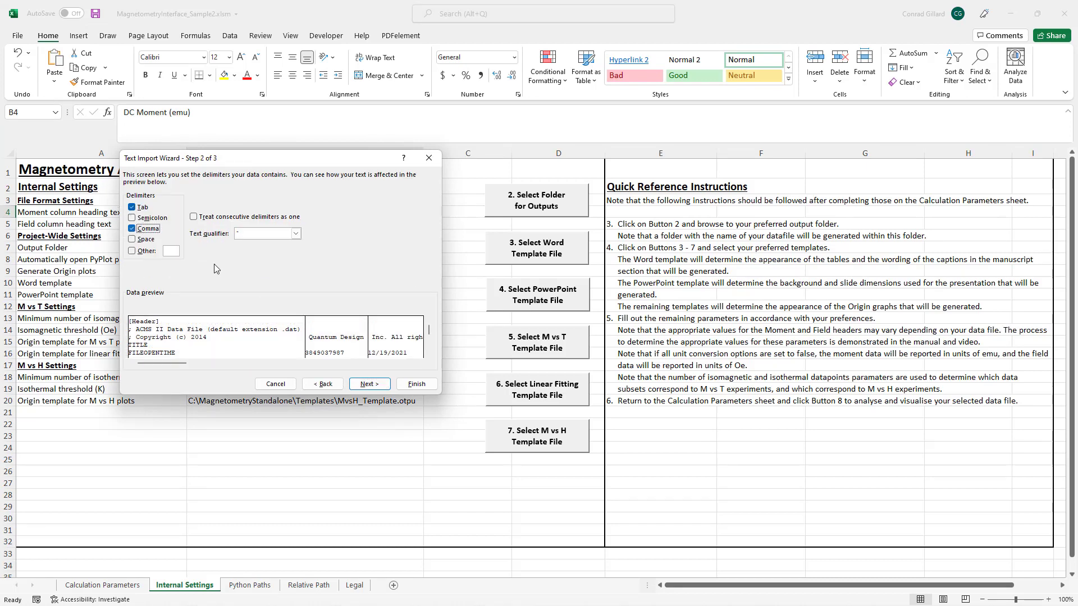
left_click(367, 384)
left_click(416, 384)
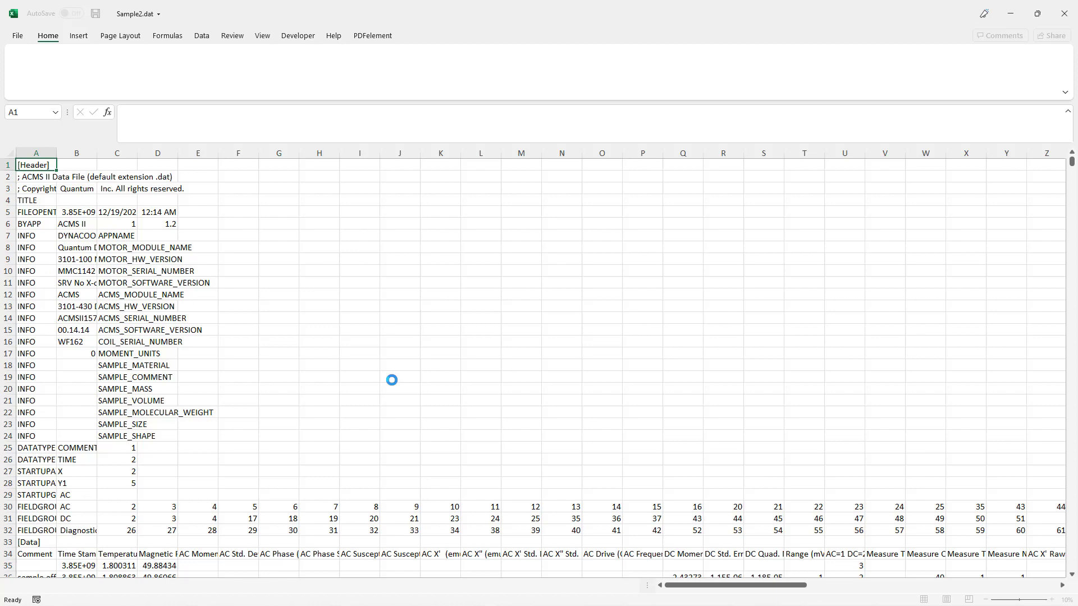
Autofit all columns and locate the DC Moment (emu) heading cell.
left_click(8, 153)
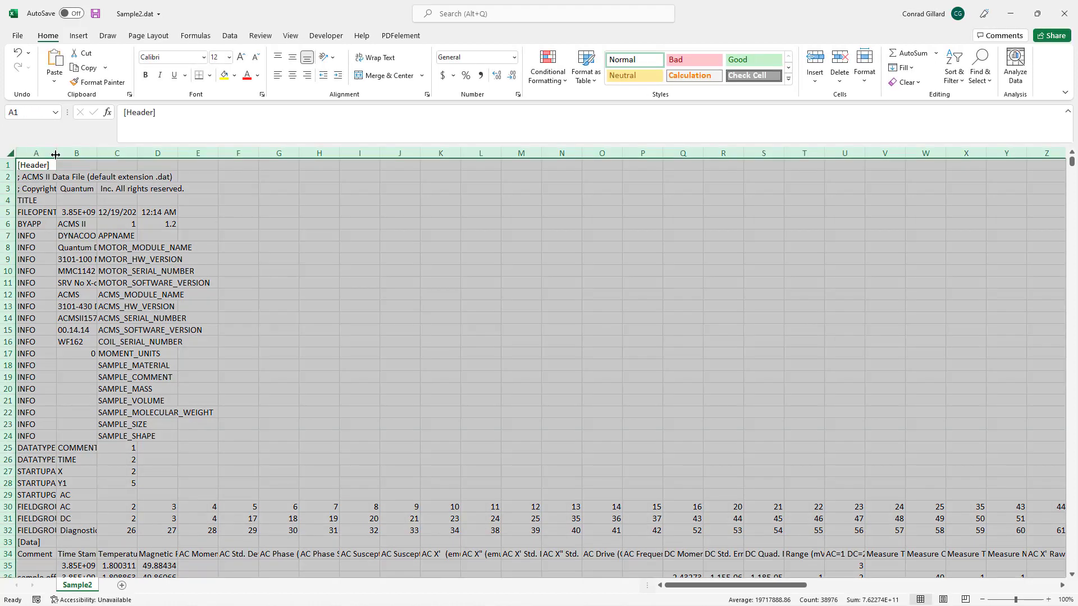
double_click(57, 153)
left_click(208, 388)
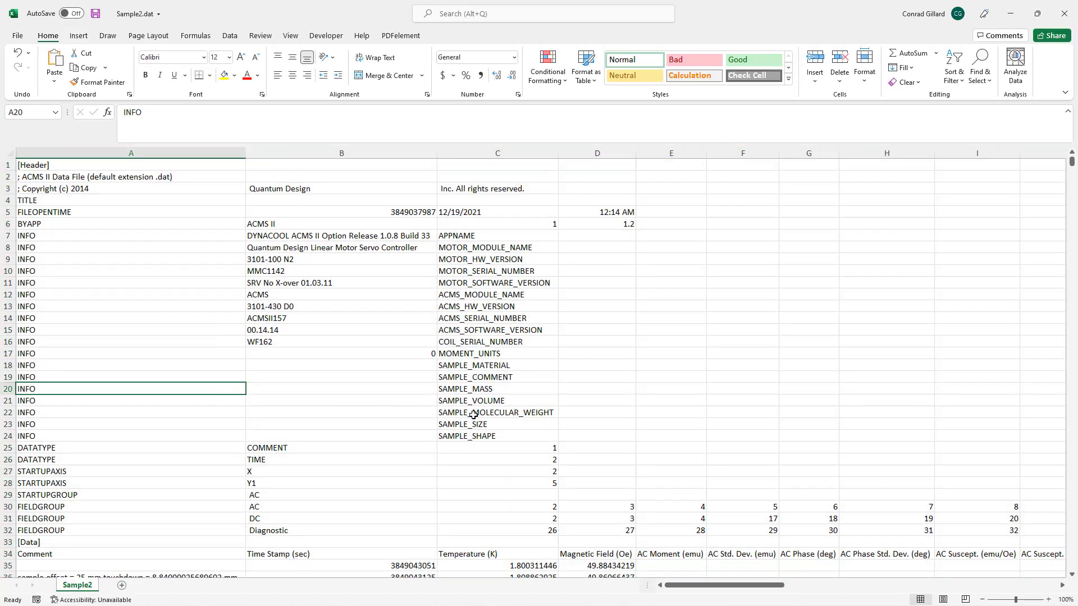
scroll(594, 447, "down", 3)
scroll(597, 445, "down", 2)
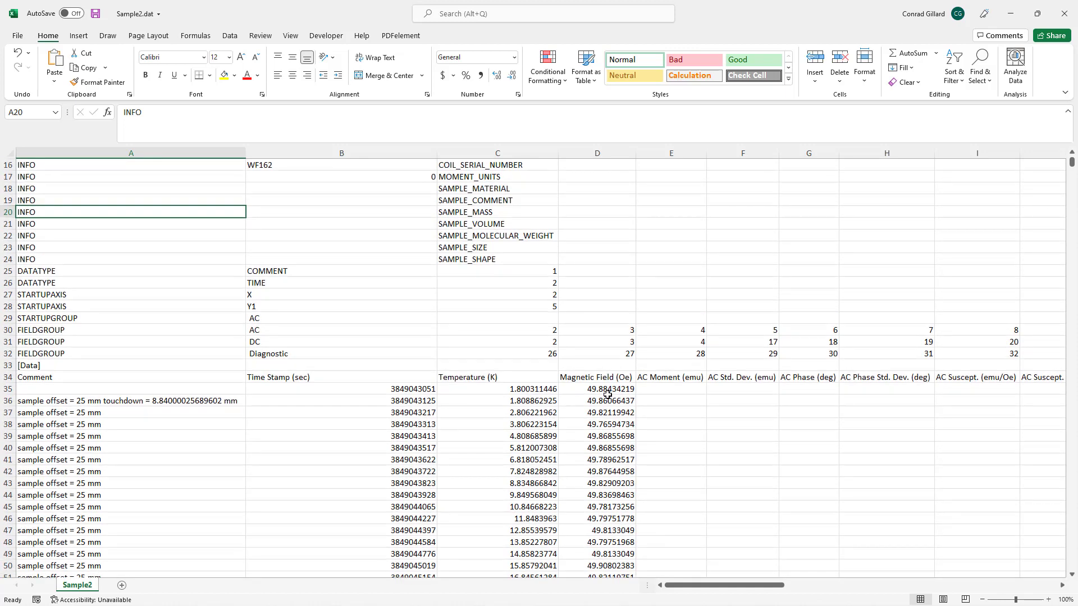
left_click(858, 401)
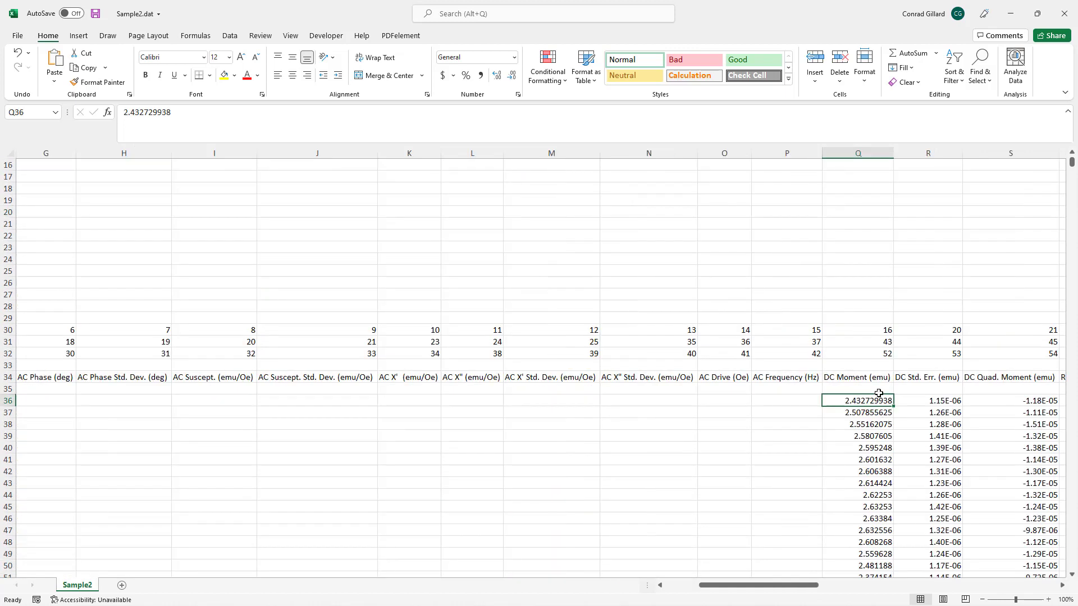
left_click(872, 379)
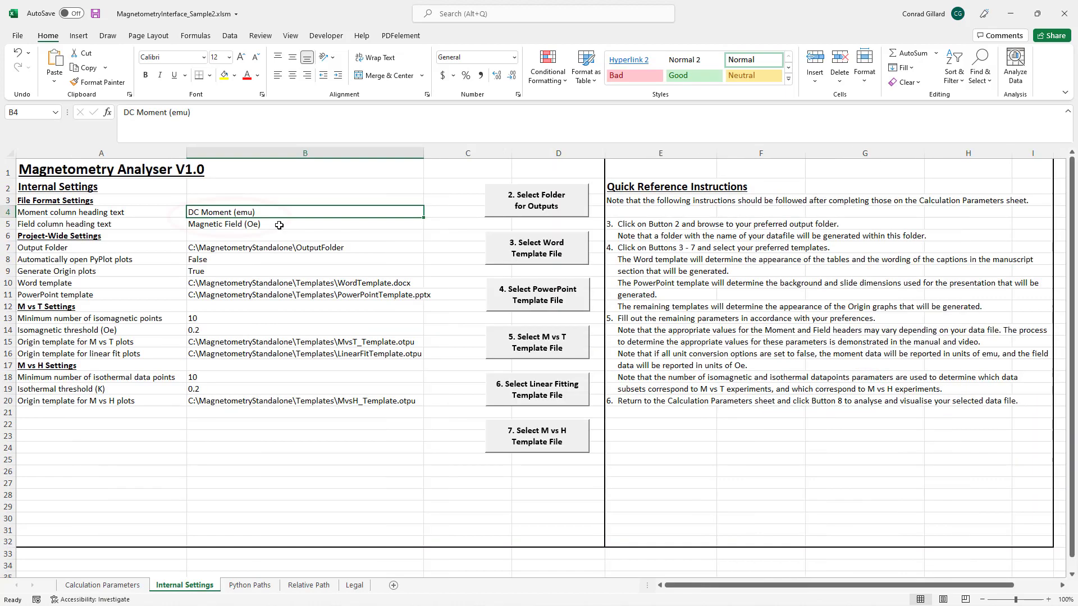
left_click(279, 224)
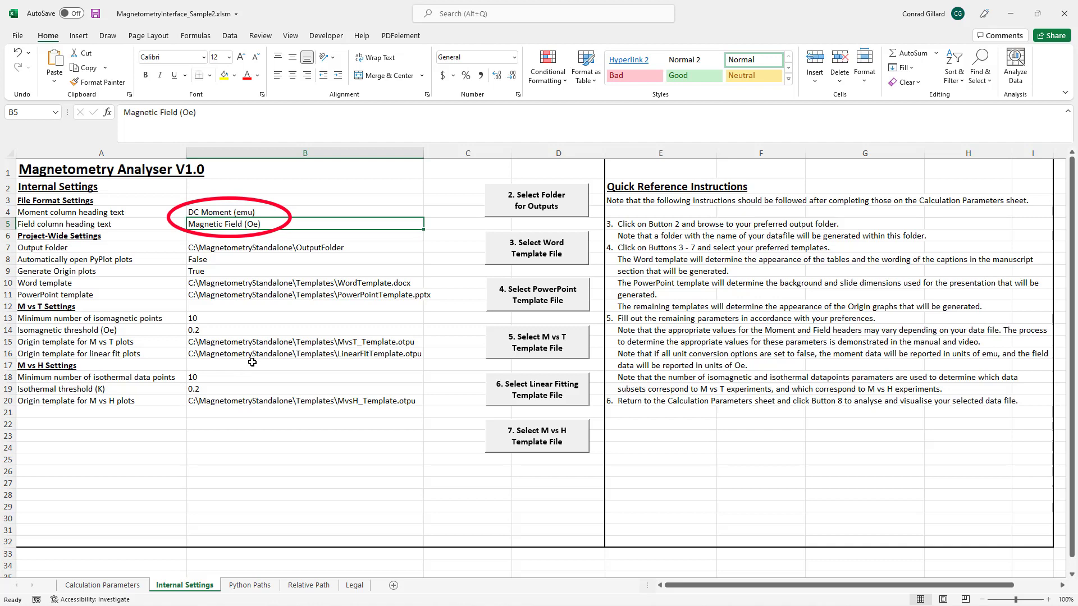
left_click(267, 247)
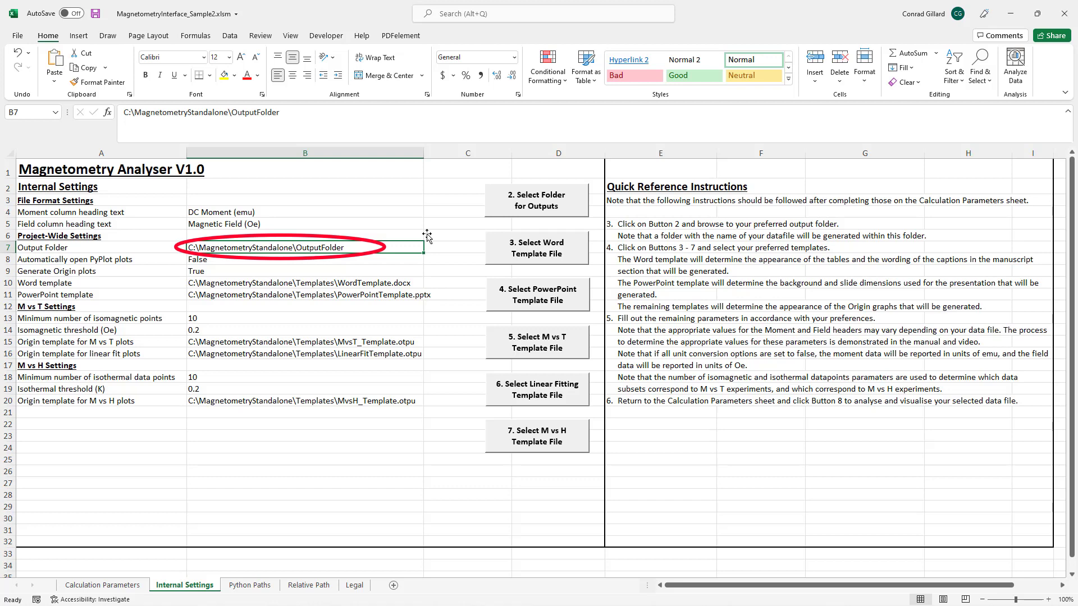
Create NewOutputFolder in C:\MagnetometryStandalone and set it as the output folder.
left_click(560, 208)
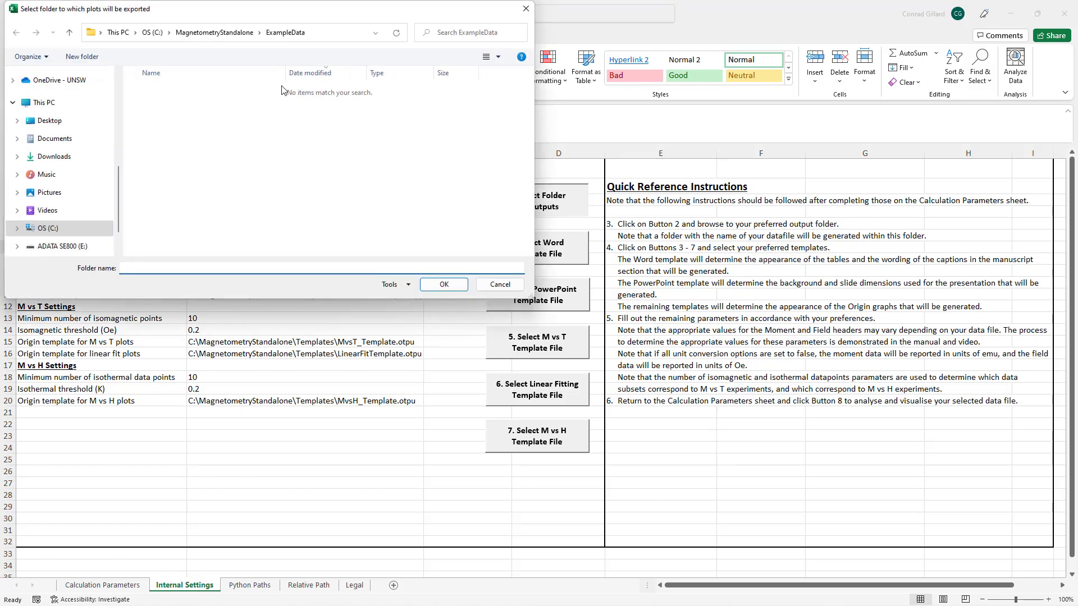
left_click(215, 32)
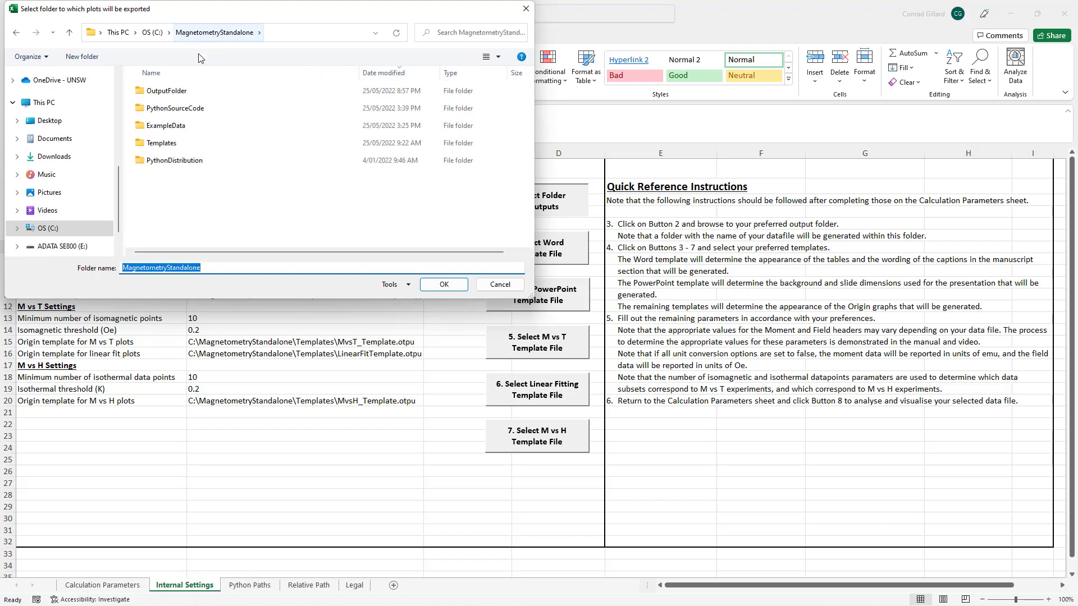
left_click(80, 56)
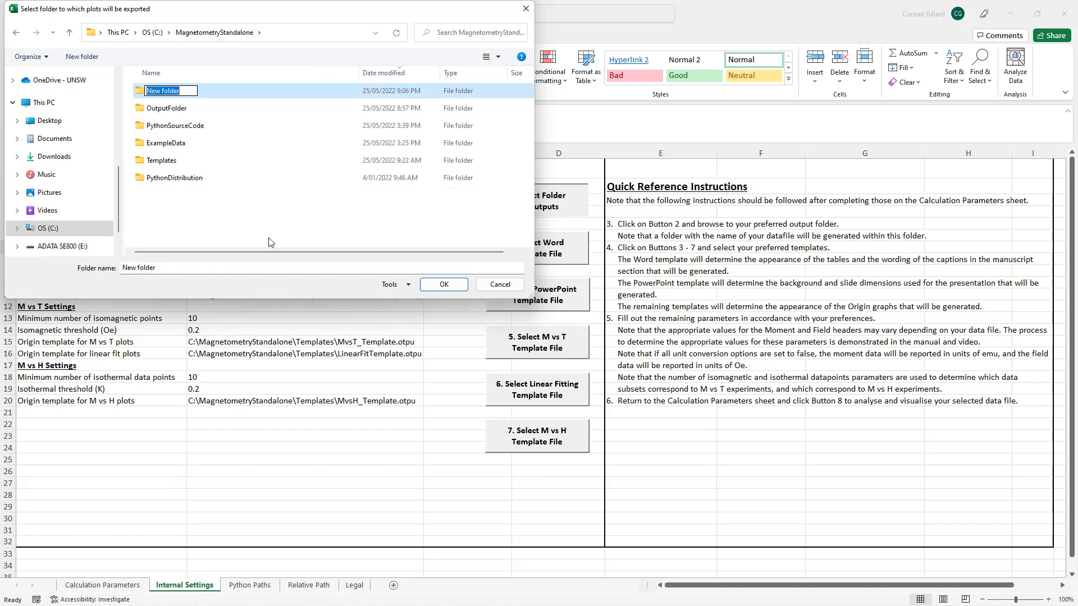
type("NewOutputFolder")
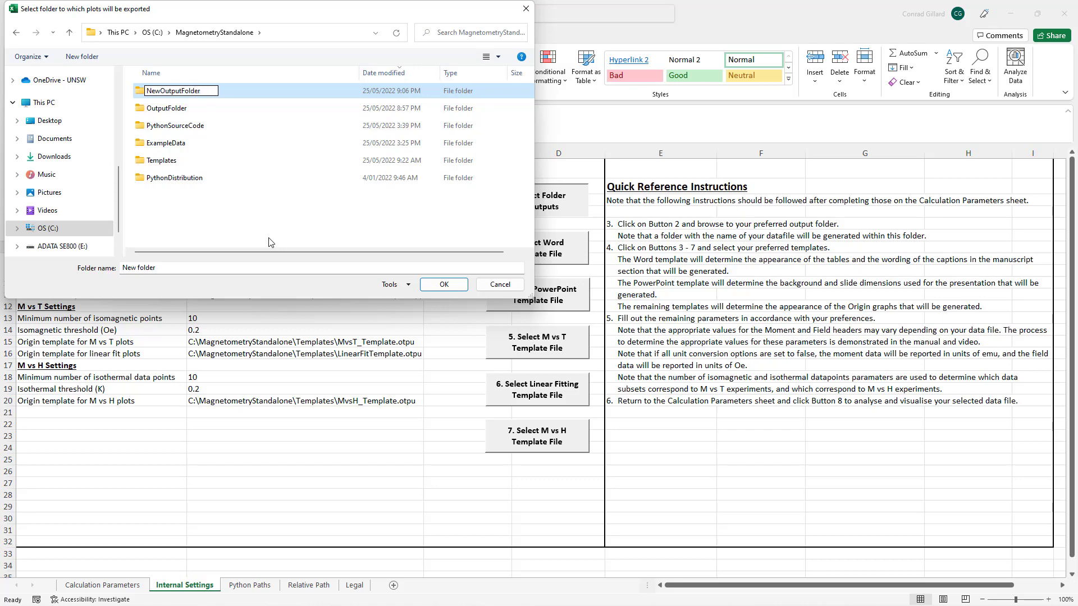
key("Return")
left_click(444, 284)
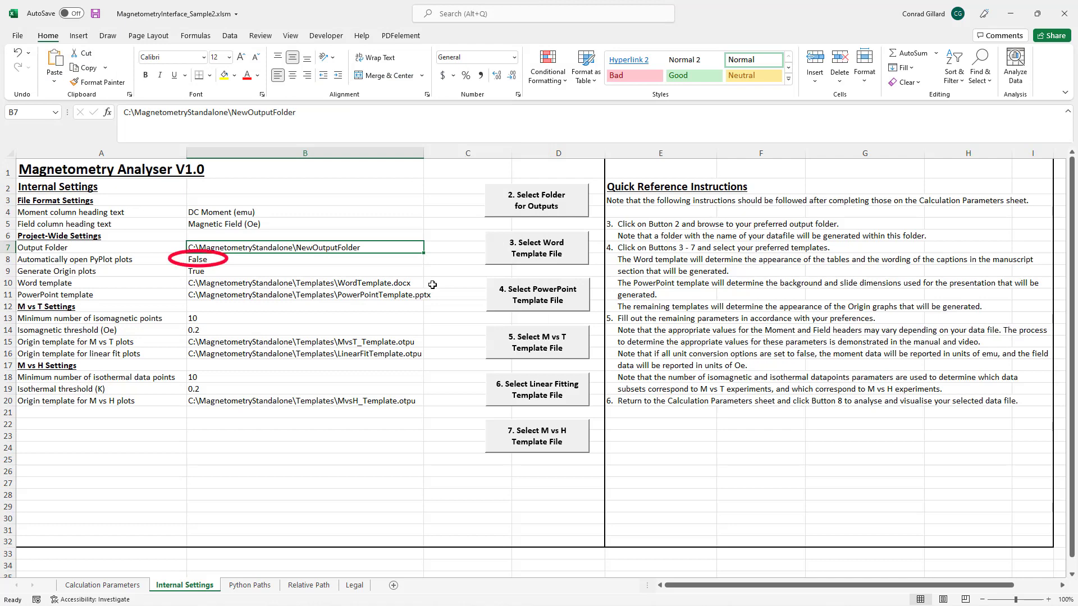
Review the PyPlot (B8) and Origin (B9) plot settings, leaving both unchanged.
left_click(399, 257)
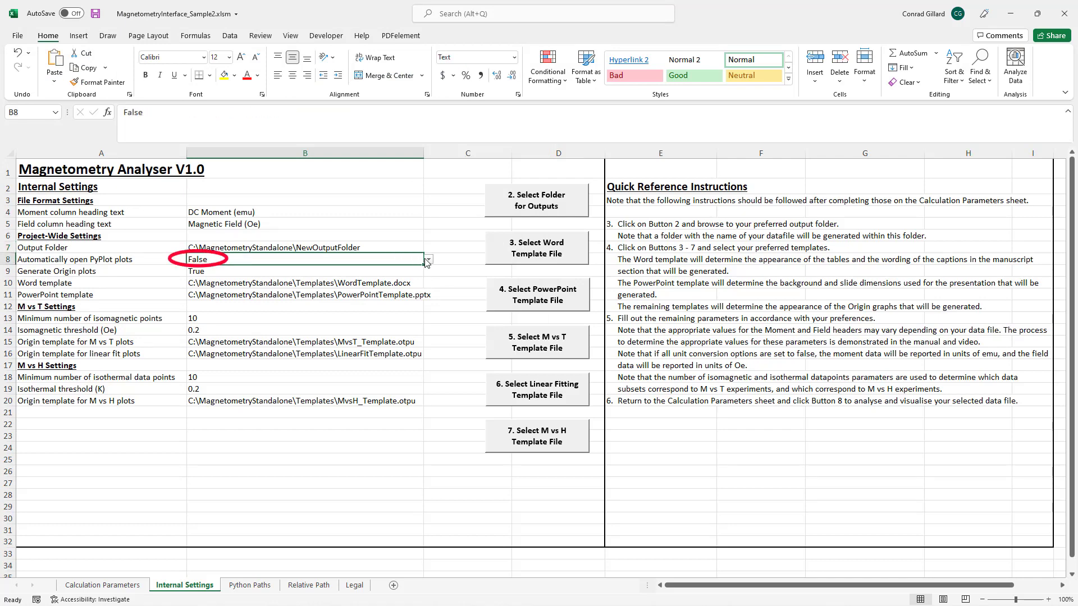
left_click(390, 270)
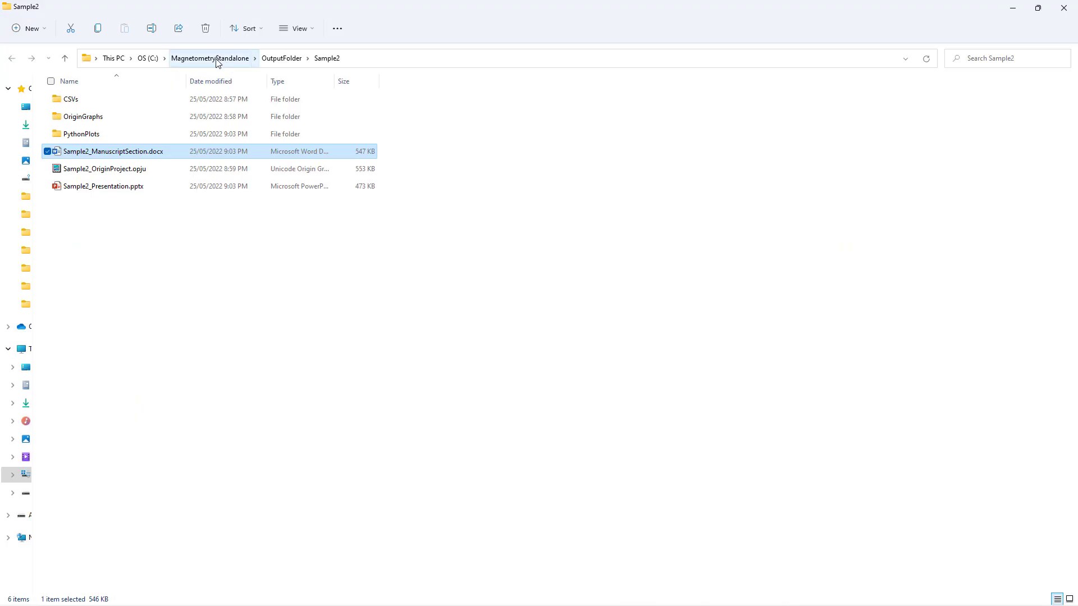
Open WordTemplate.docx from the MagnetometryStandalone Templates folder.
left_click(218, 63)
double_click(130, 180)
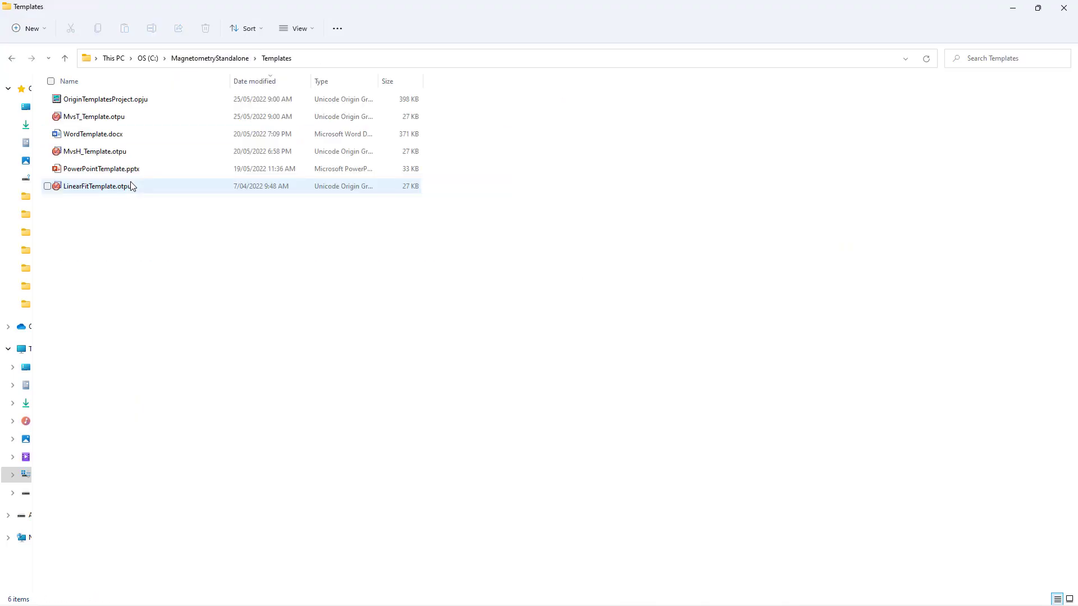
double_click(110, 138)
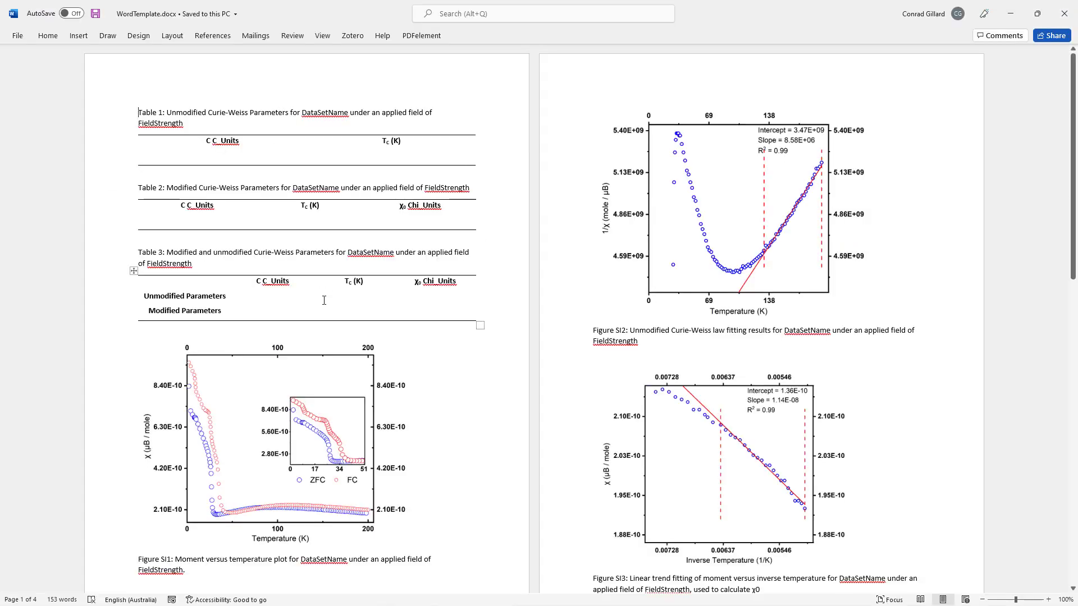
Reword the Figure SI1 caption to 'Moment as a function of temperature'.
scroll(324, 300, "down", 3)
double_click(228, 372)
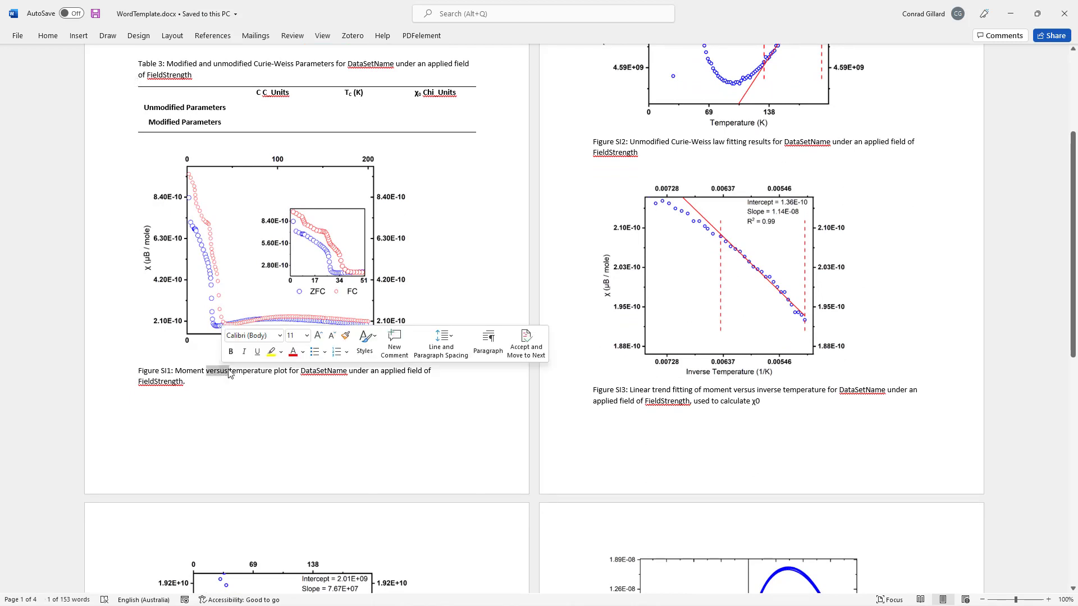
type("as a function of")
key("ctrl+Right")
key("ctrl+shift+Right")
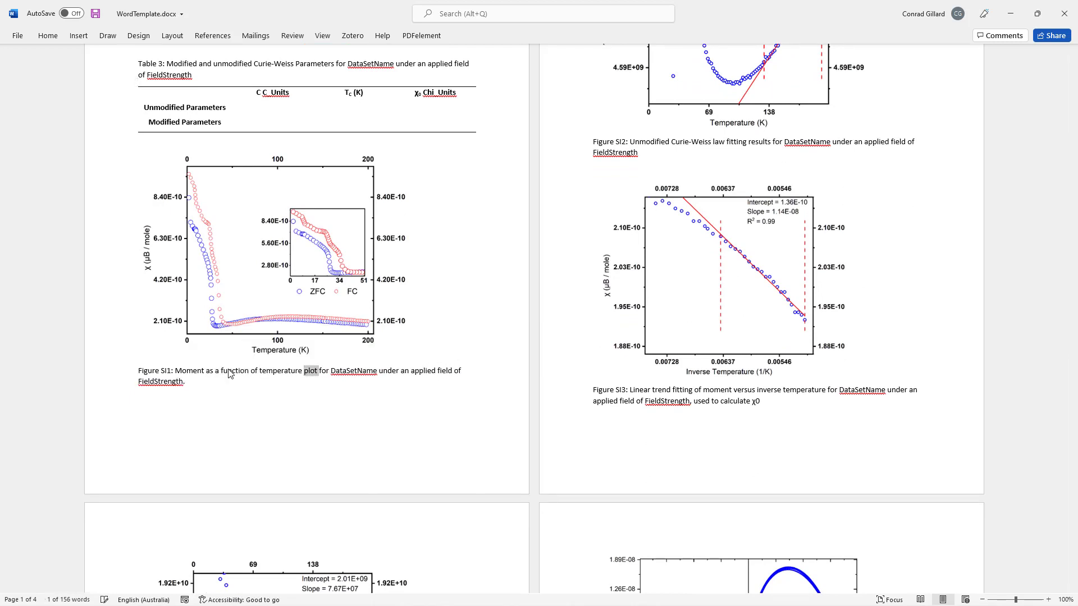
key("Delete")
Save the edited document as WordTemplate_New.
key("alt+f")
key("a")
left_click(339, 84)
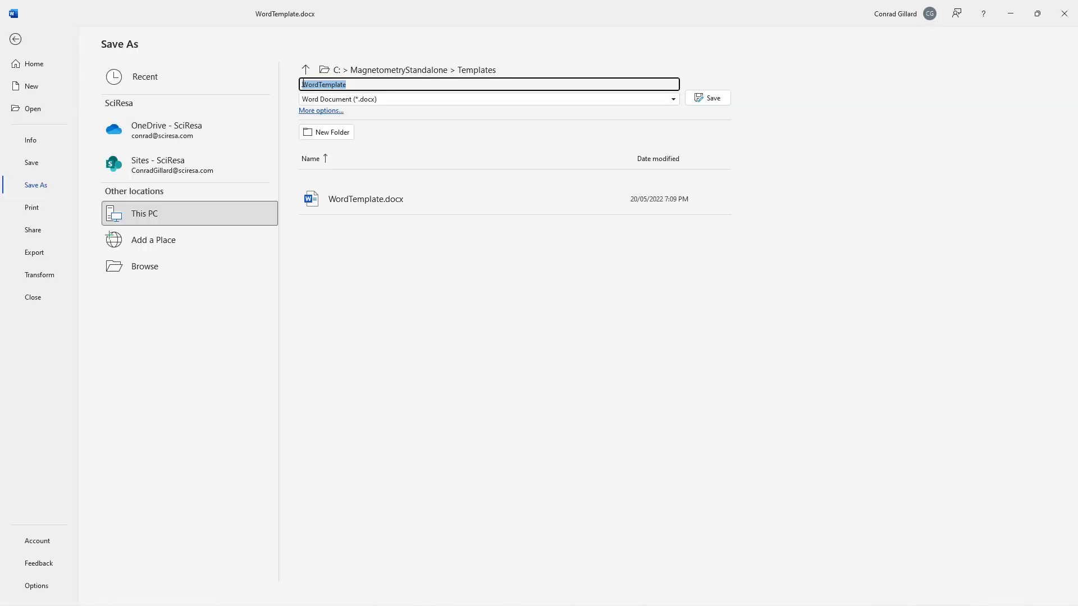
double_click(338, 84)
key("Home")
key("Return")
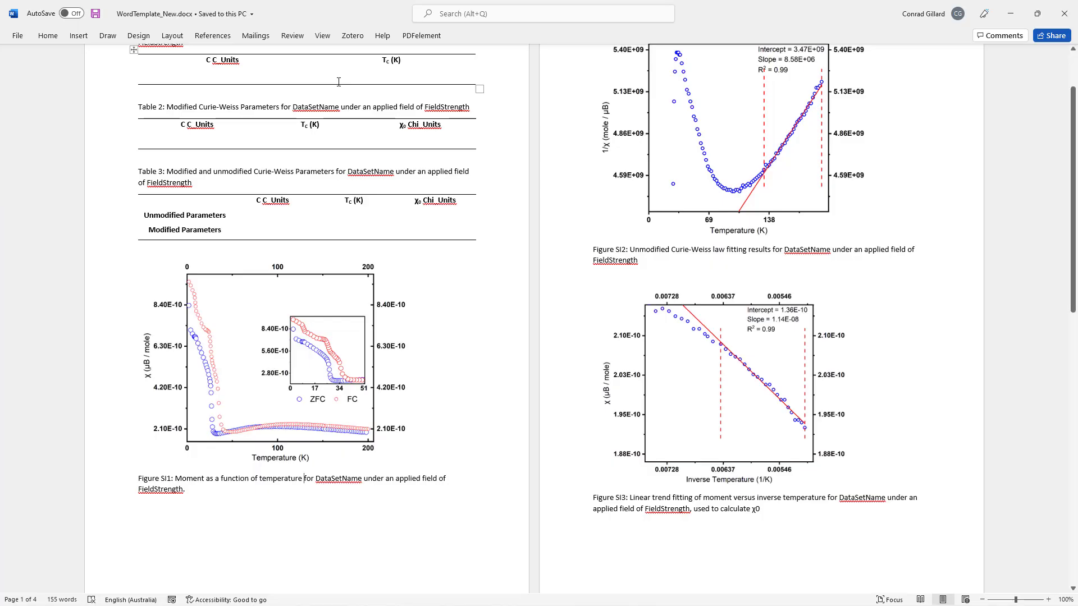
Close Word and set Excel's Word template to Templates\WordTemplate_New.docx.
left_click(1065, 13)
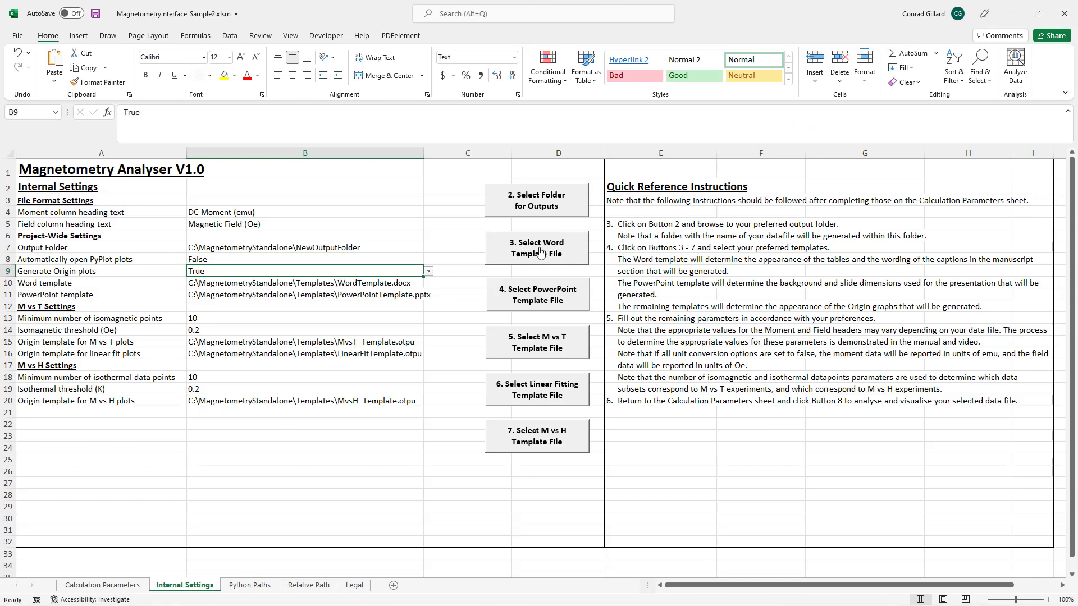
left_click(540, 253)
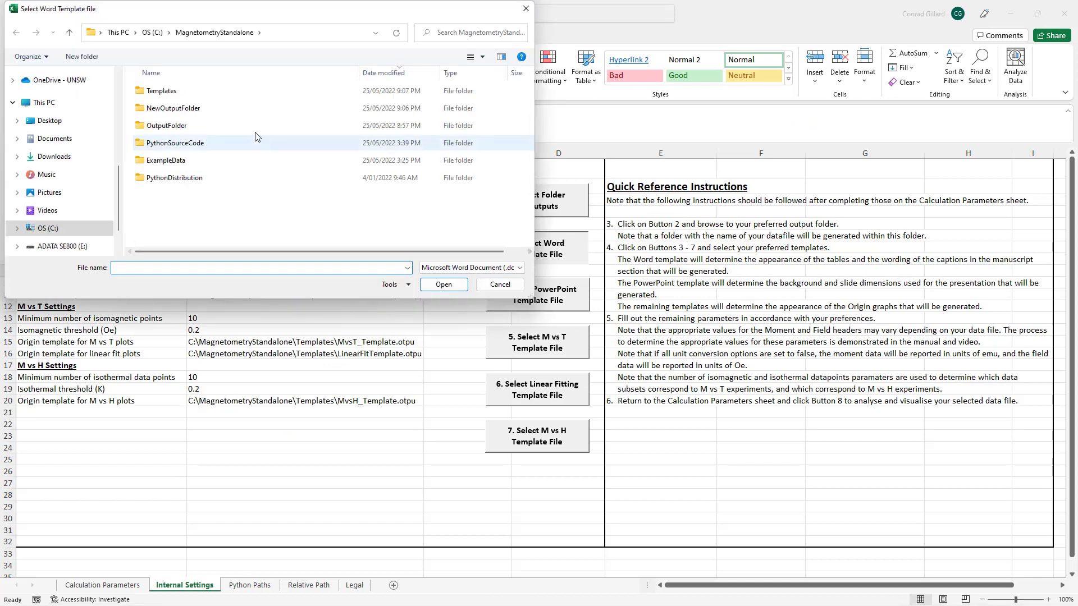
double_click(173, 99)
left_click(169, 91)
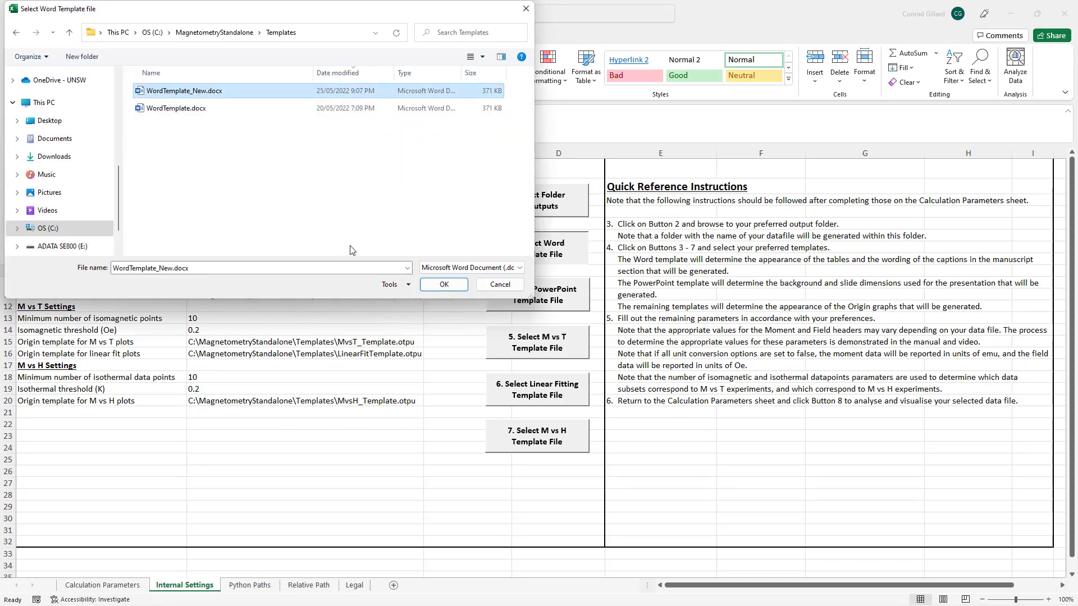
left_click(444, 284)
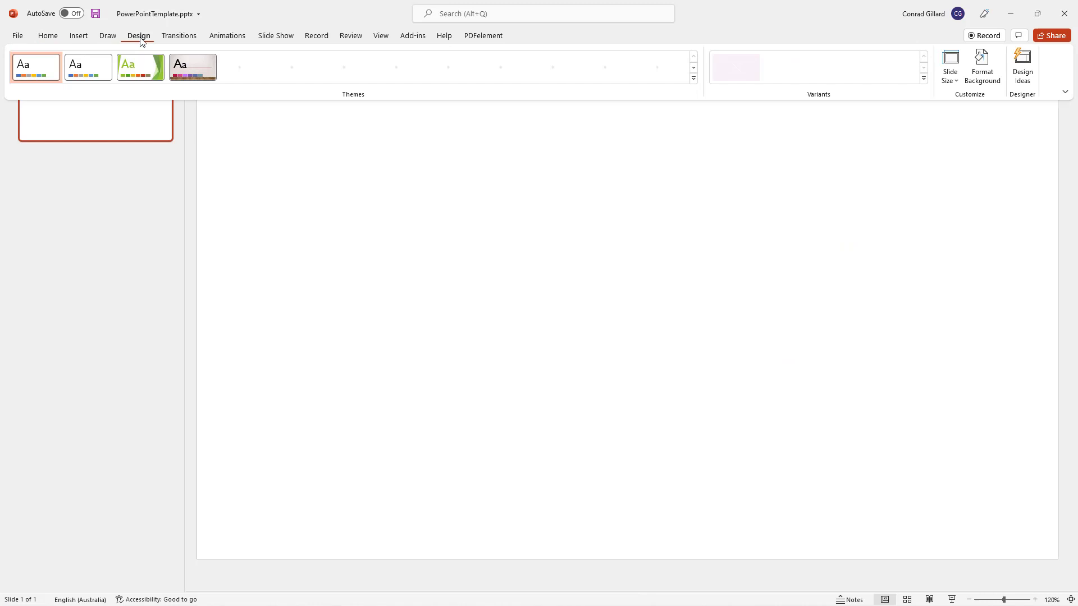
Change the slide size to Standard 4:3, ensuring the content fits.
left_click(951, 70)
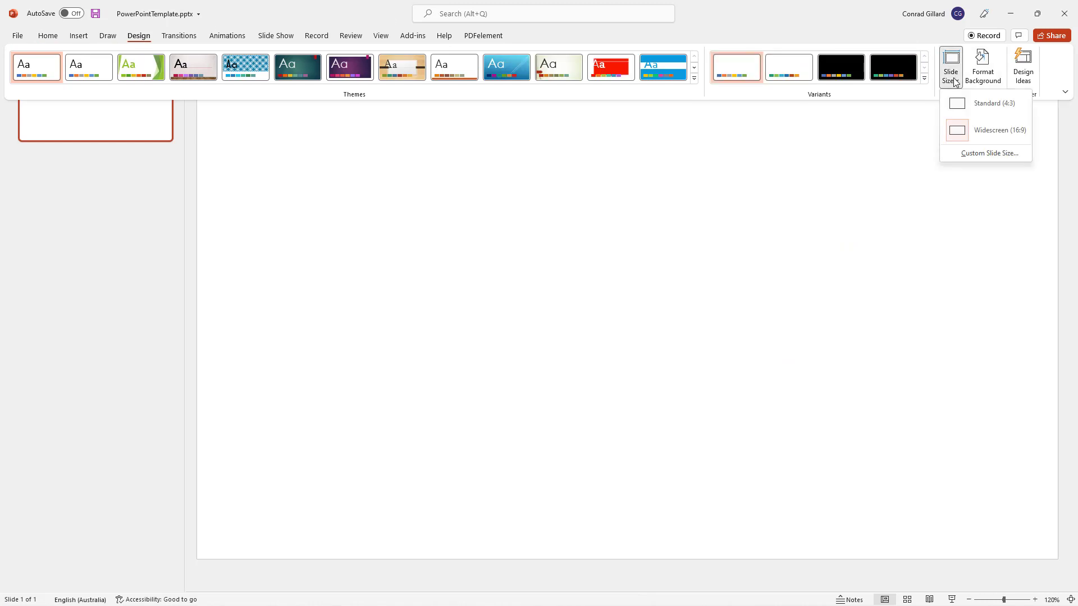
left_click(977, 108)
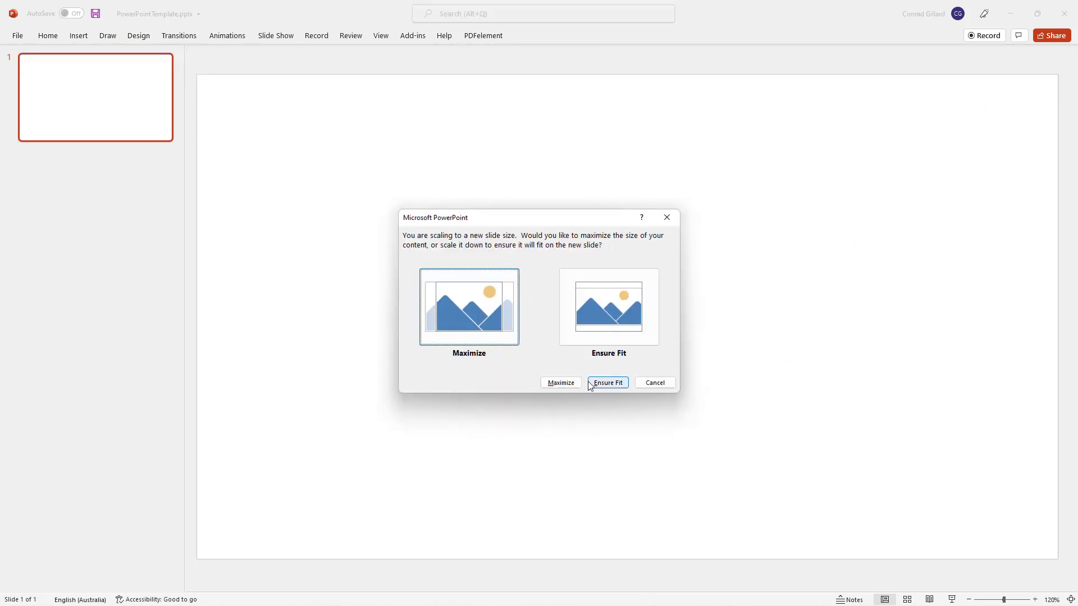
left_click(603, 385)
Give all slides a pattern fill background.
left_click(138, 35)
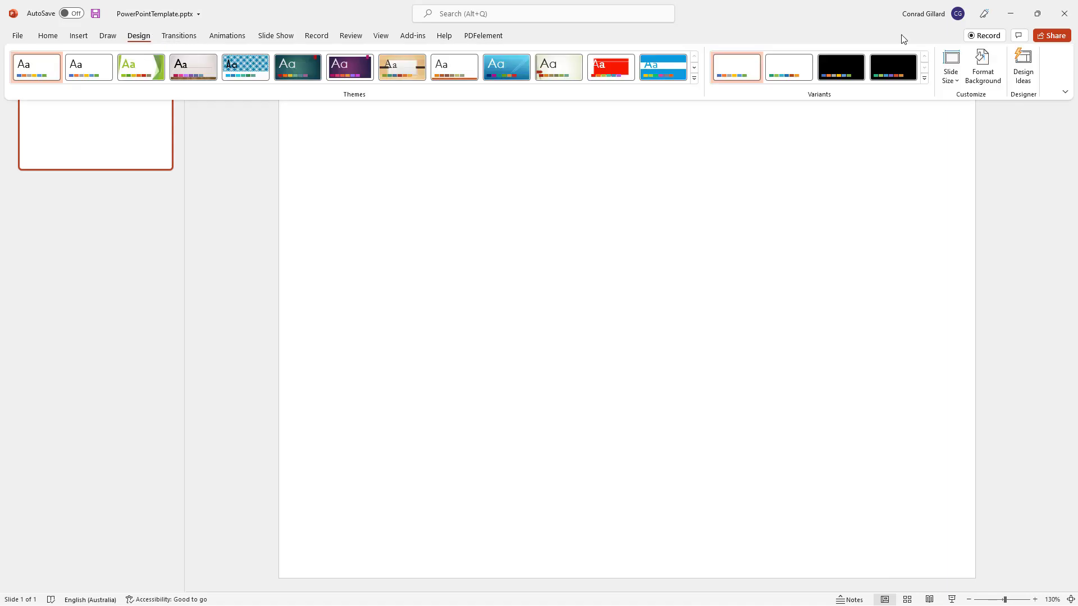
left_click(982, 73)
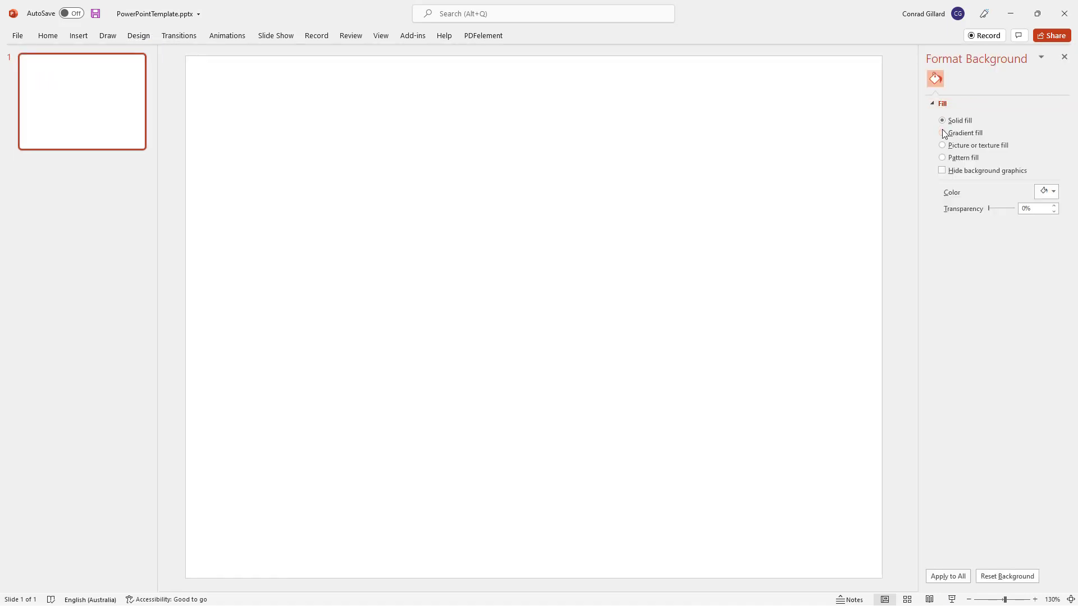
left_click(948, 157)
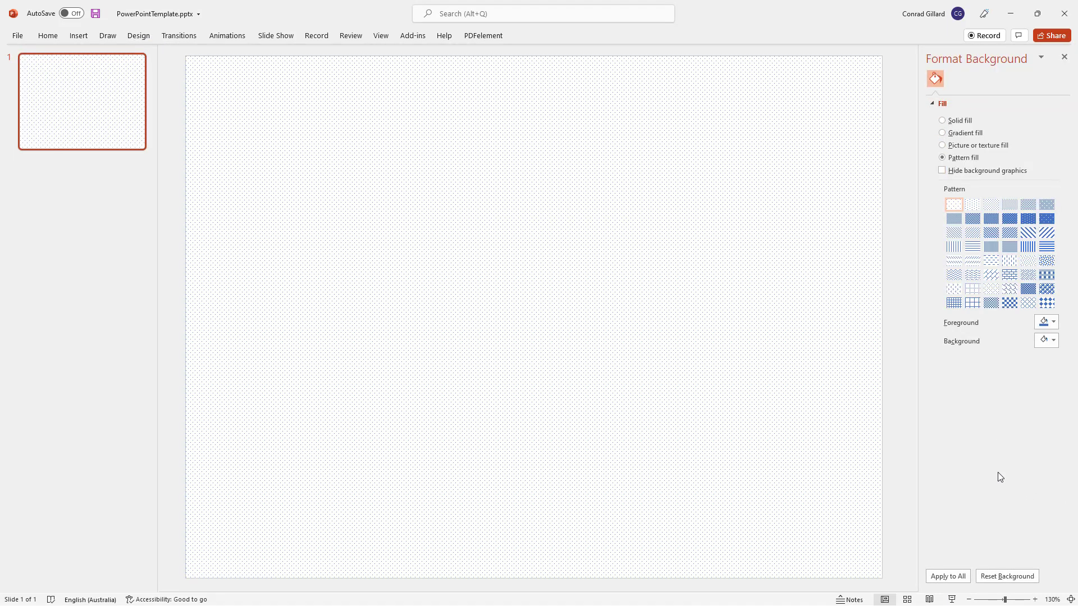
left_click(949, 577)
Save the presentation as PowerPointTemplate_New.
key("alt+f")
key("a")
left_click(402, 86)
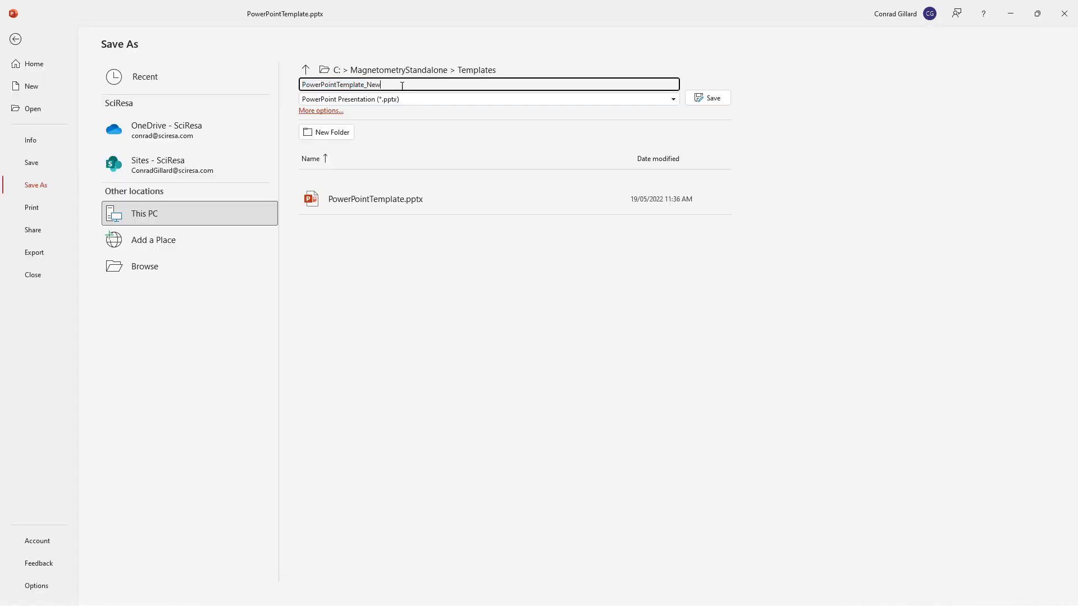
key("Return")
In Excel, select Templates\PowerPointTemplate_New.pptx as the PowerPoint template file.
key("alt+Tab")
left_click(537, 295)
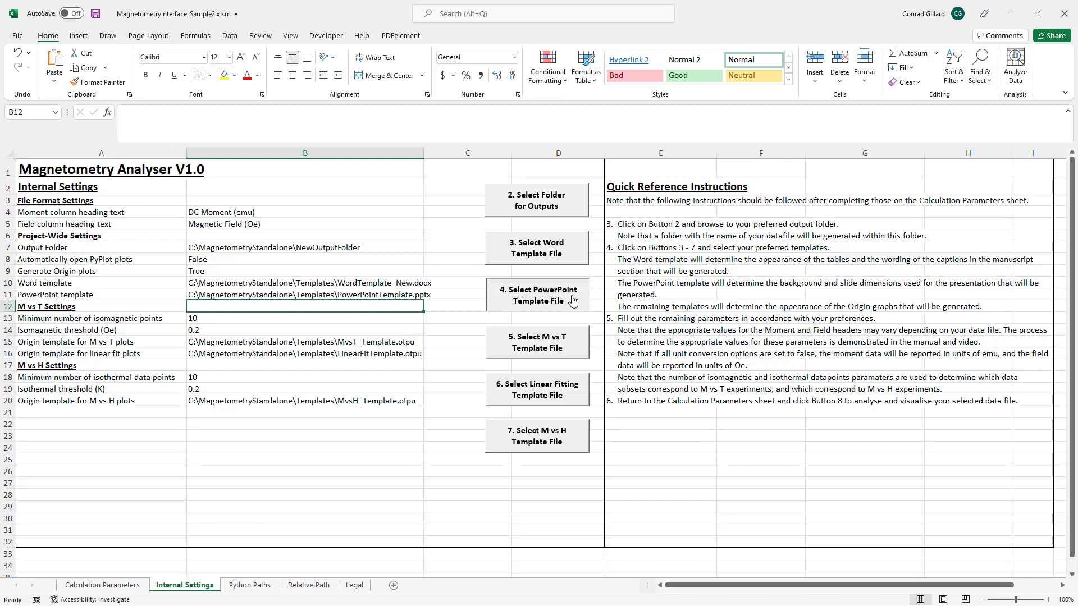
left_click(189, 90)
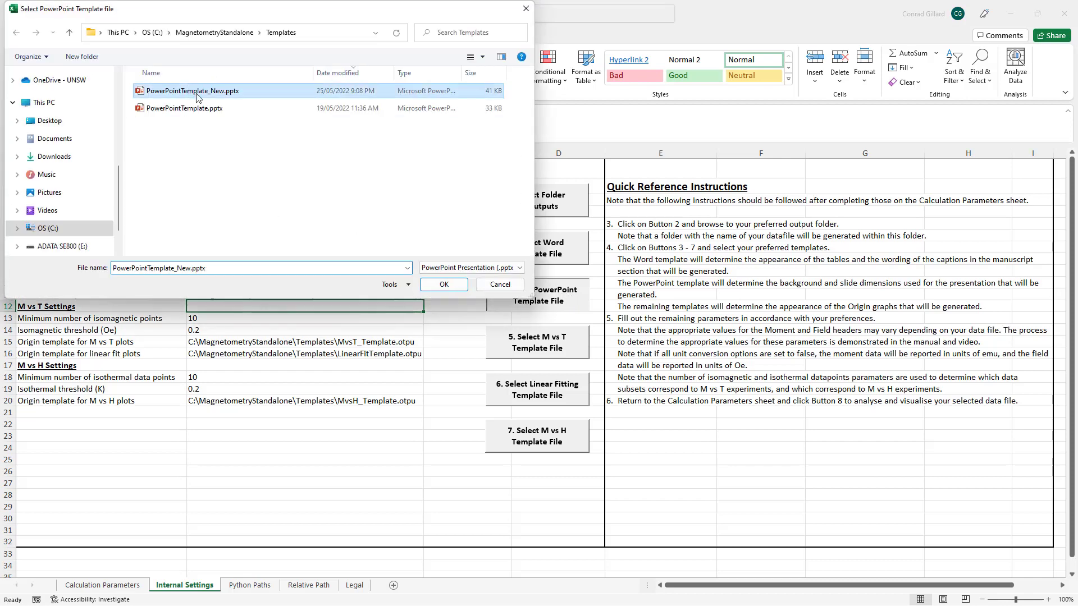
left_click(433, 285)
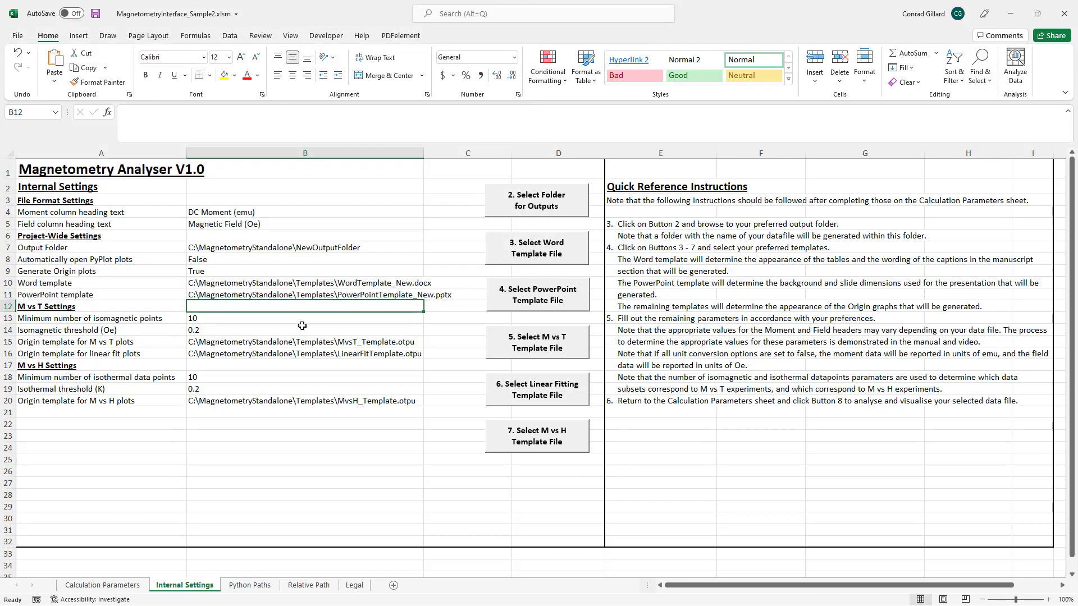
Set the ZFC symbol edge colour to green in the main graph and the inset.
left_click(273, 319)
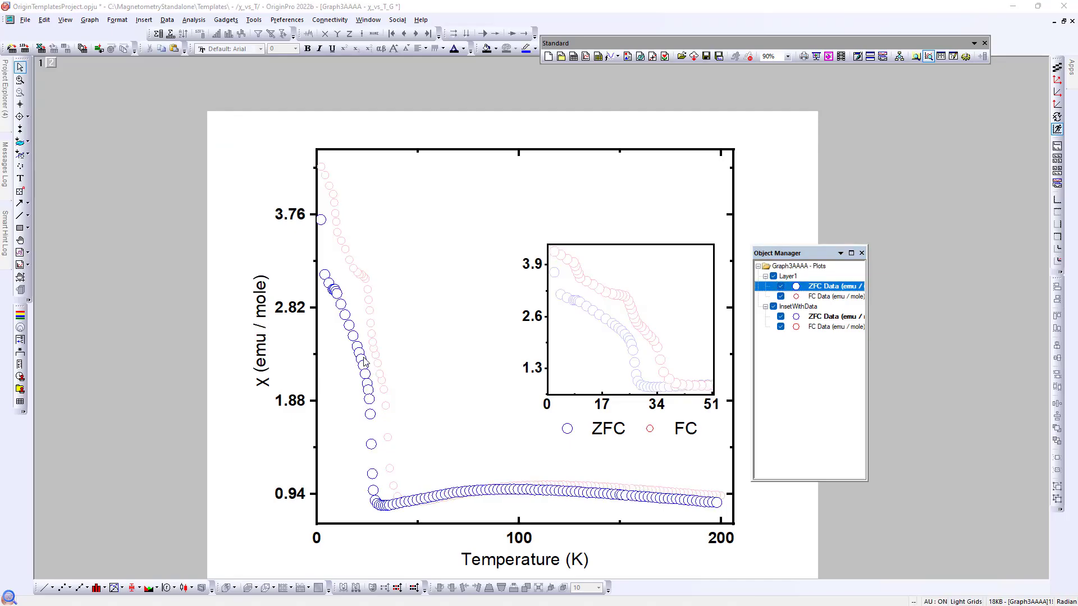
double_click(366, 362)
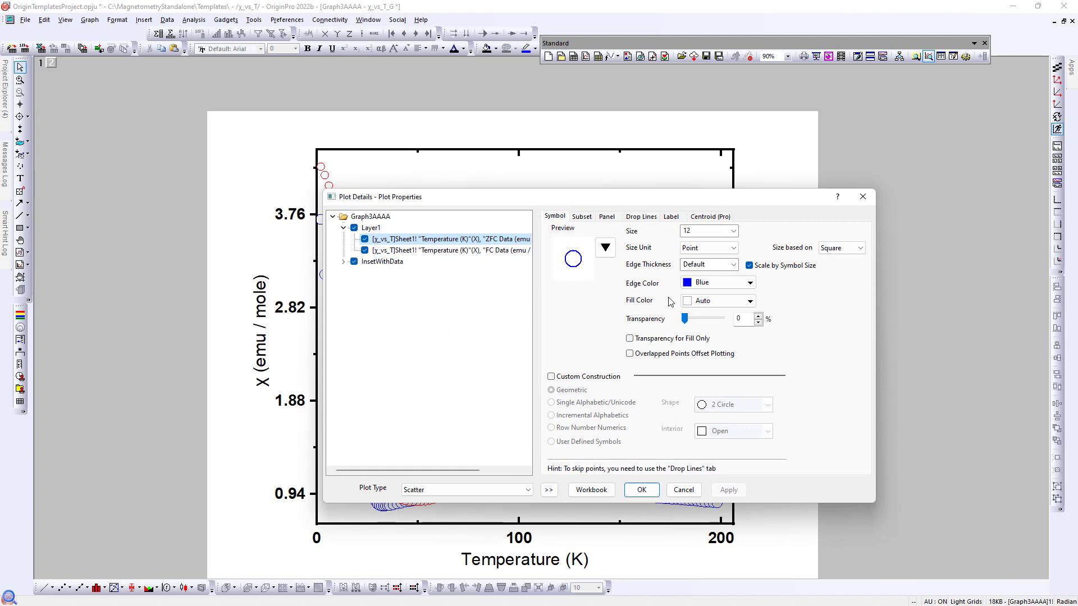
left_click(750, 283)
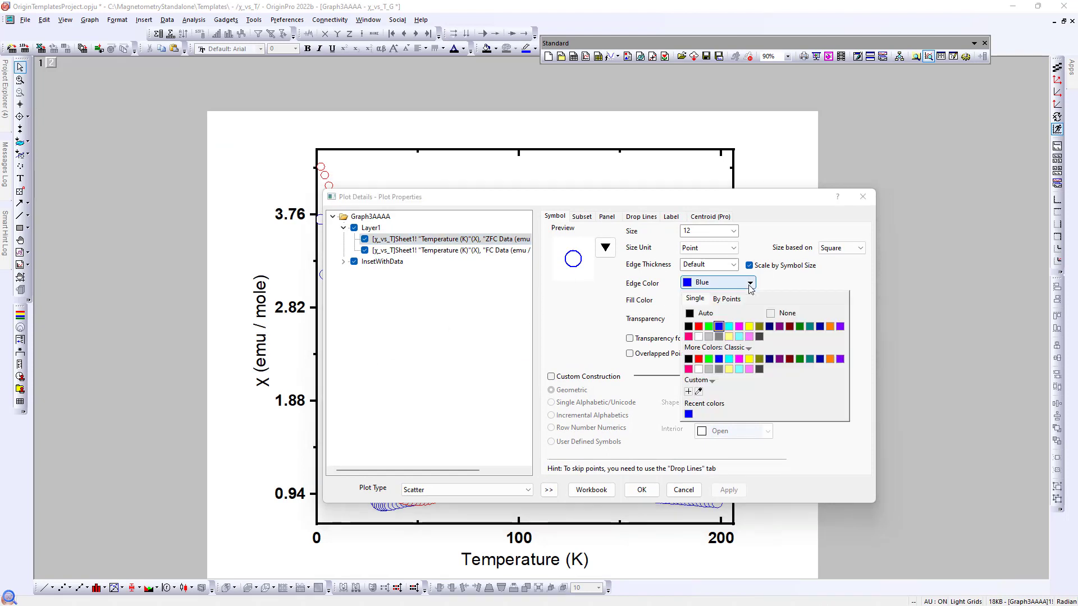
left_click(710, 328)
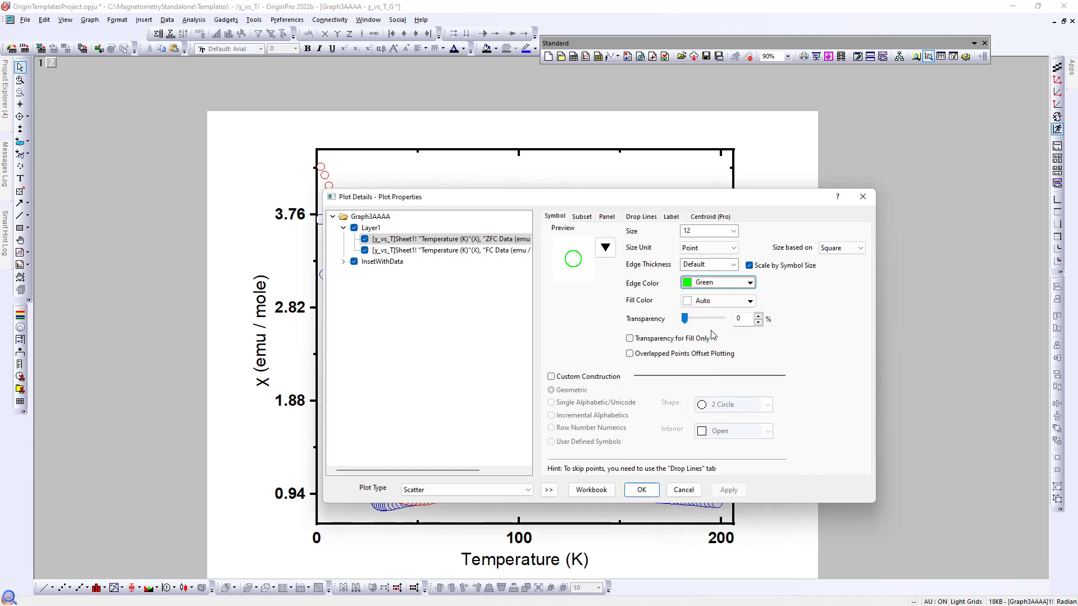
left_click(642, 489)
double_click(586, 313)
left_click(725, 283)
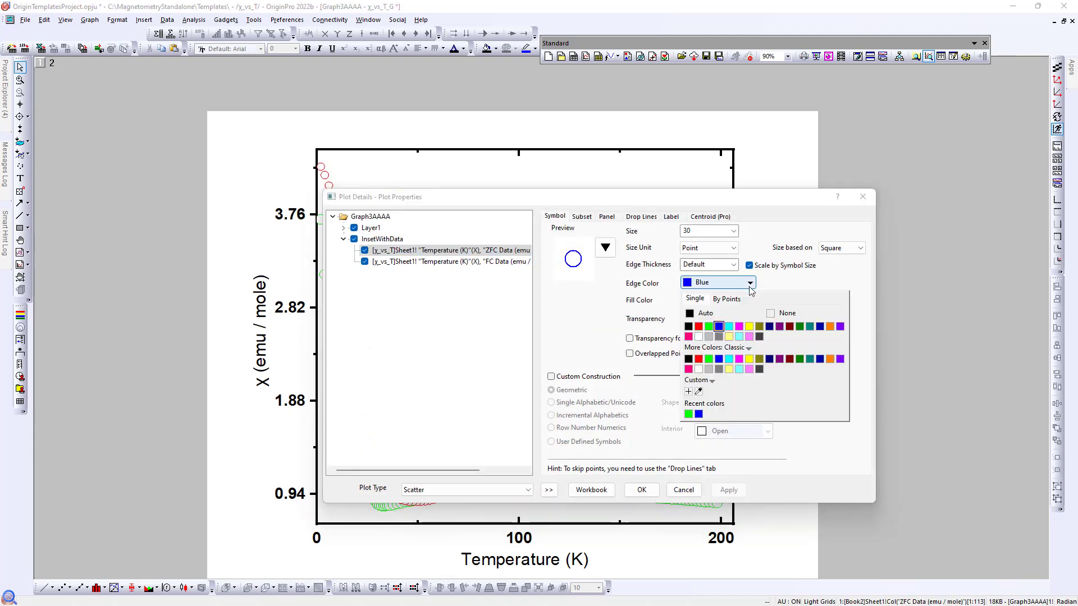
left_click(709, 326)
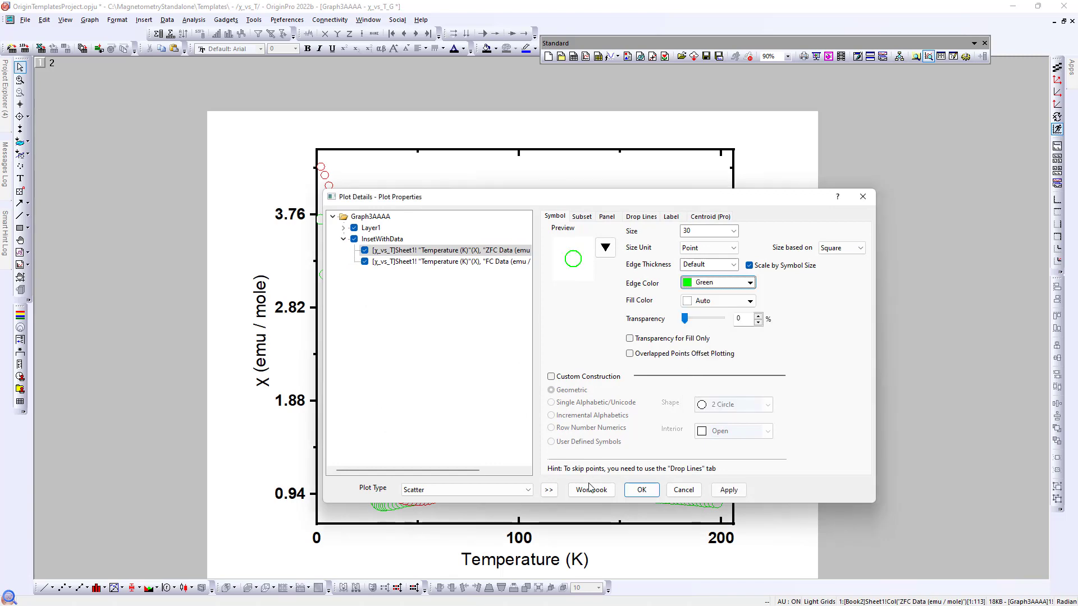
left_click(642, 490)
Save the graph as the template MvsT_Template_New.
left_click(32, 20)
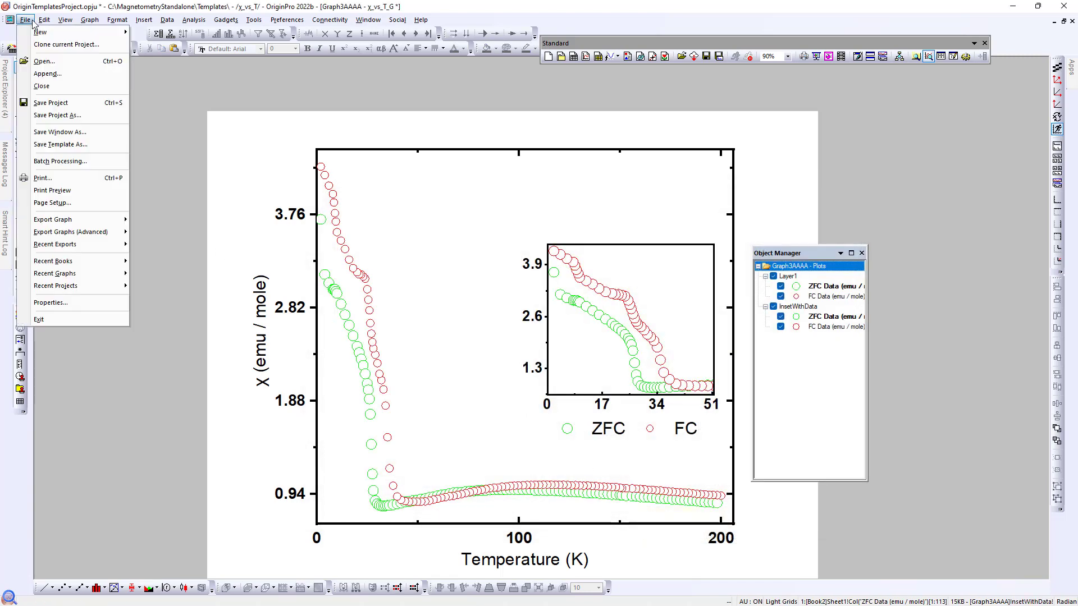
left_click(74, 145)
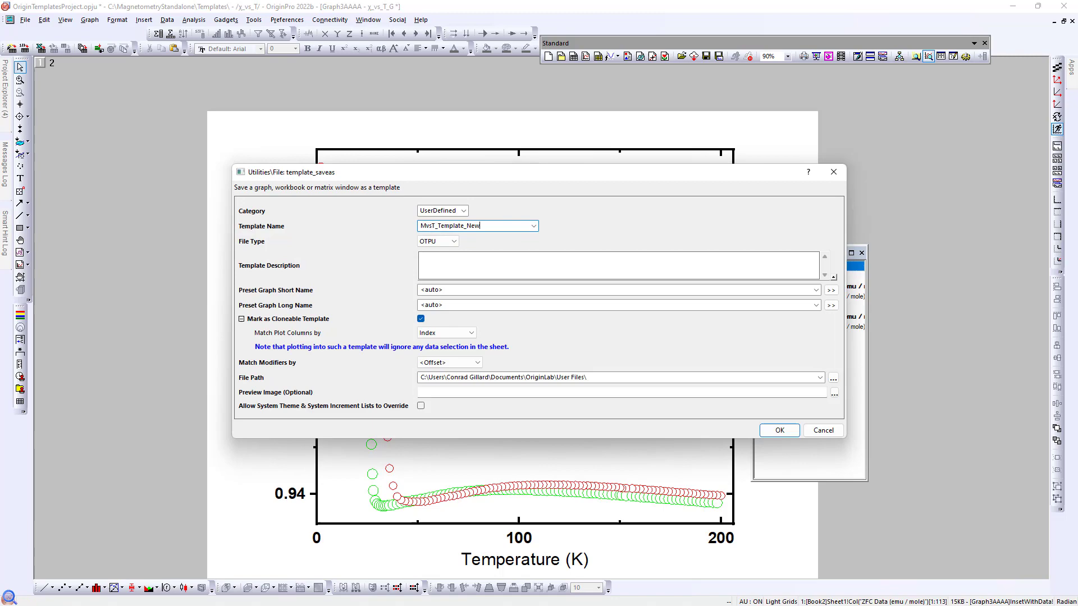
left_click(779, 430)
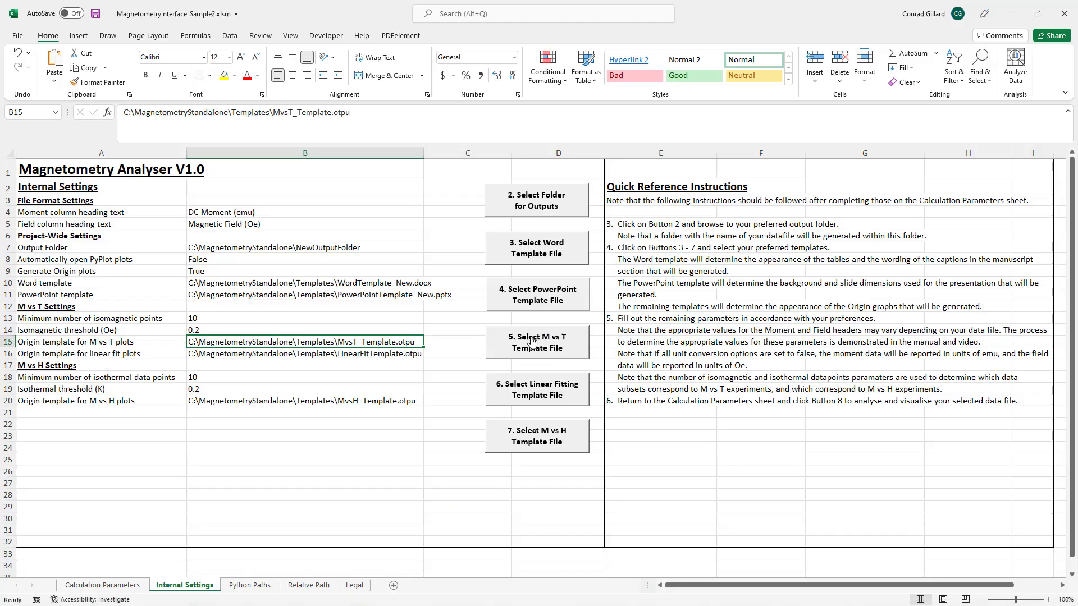
Select MvsT_Template_New.otpu as the Origin template for M vs T plots.
left_click(538, 343)
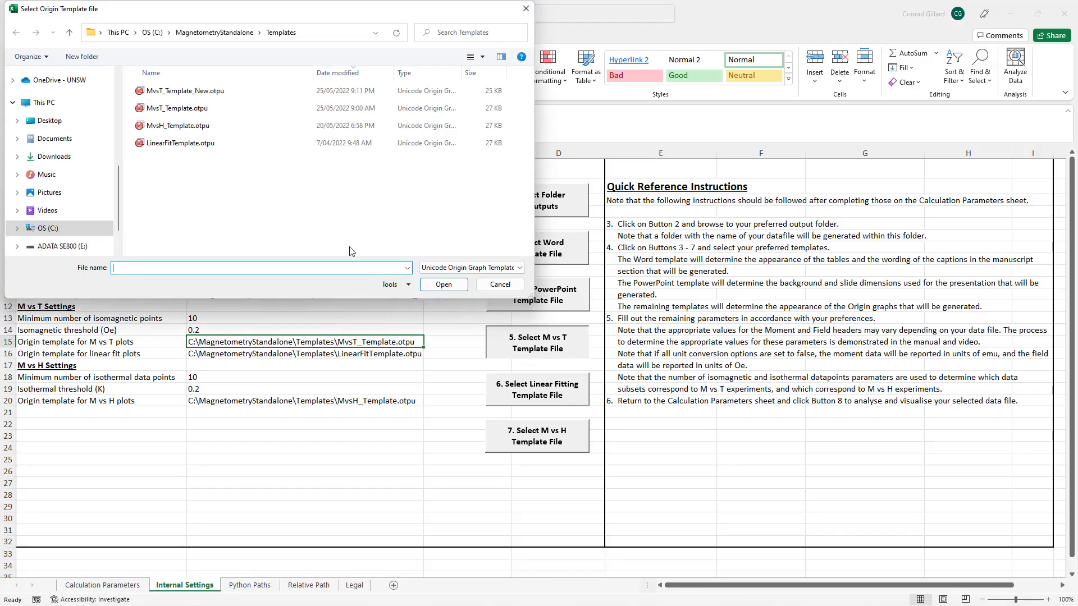
left_click(203, 91)
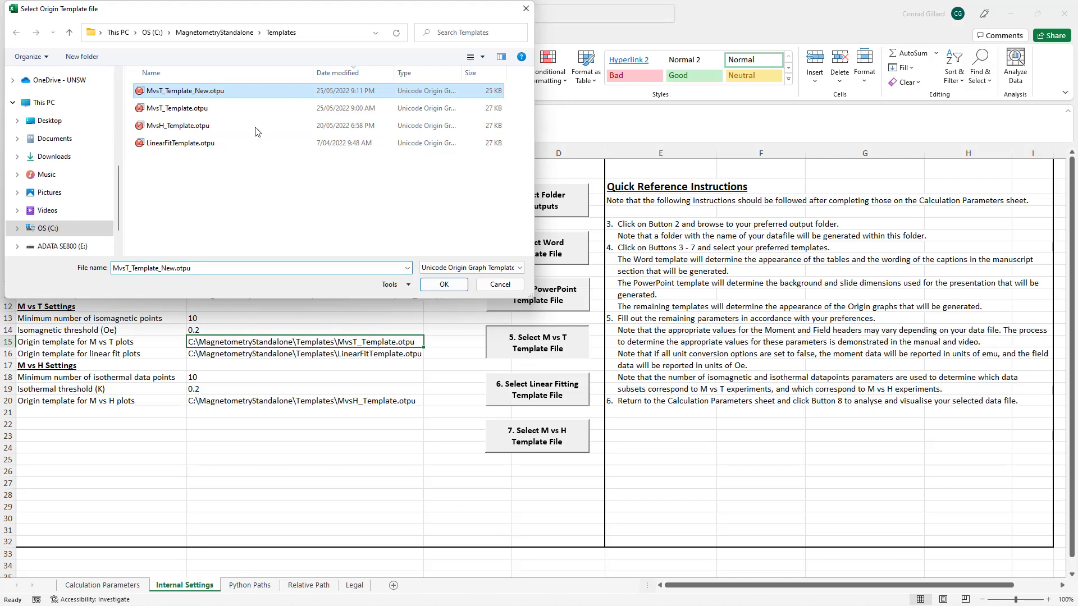
left_click(441, 285)
left_click(258, 446)
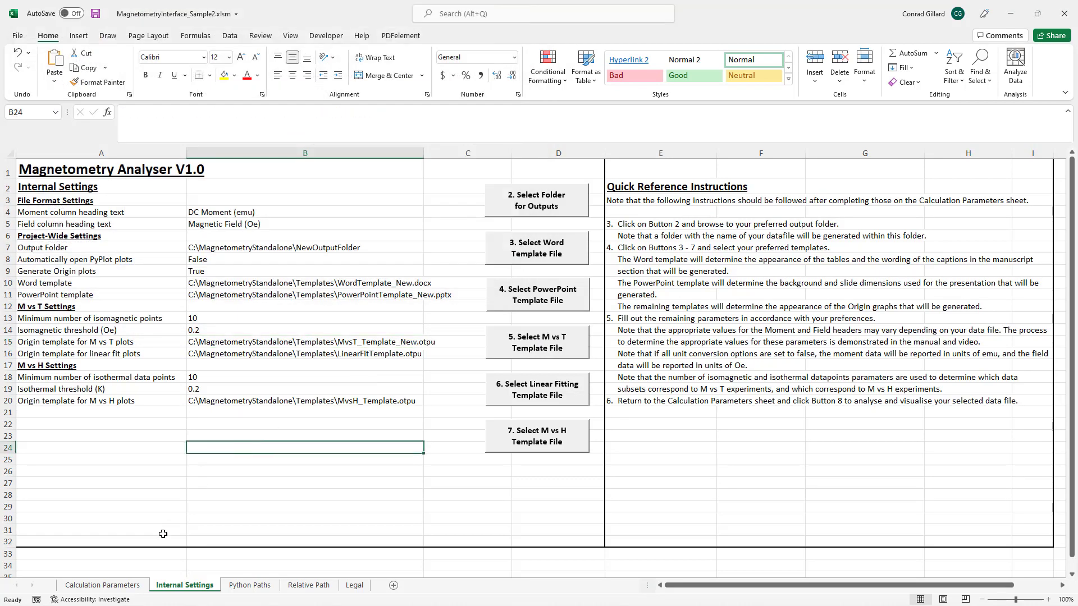
Run '8. Analyse and Visualise Data' from Calculation Parameters and acknowledge completion.
left_click(124, 584)
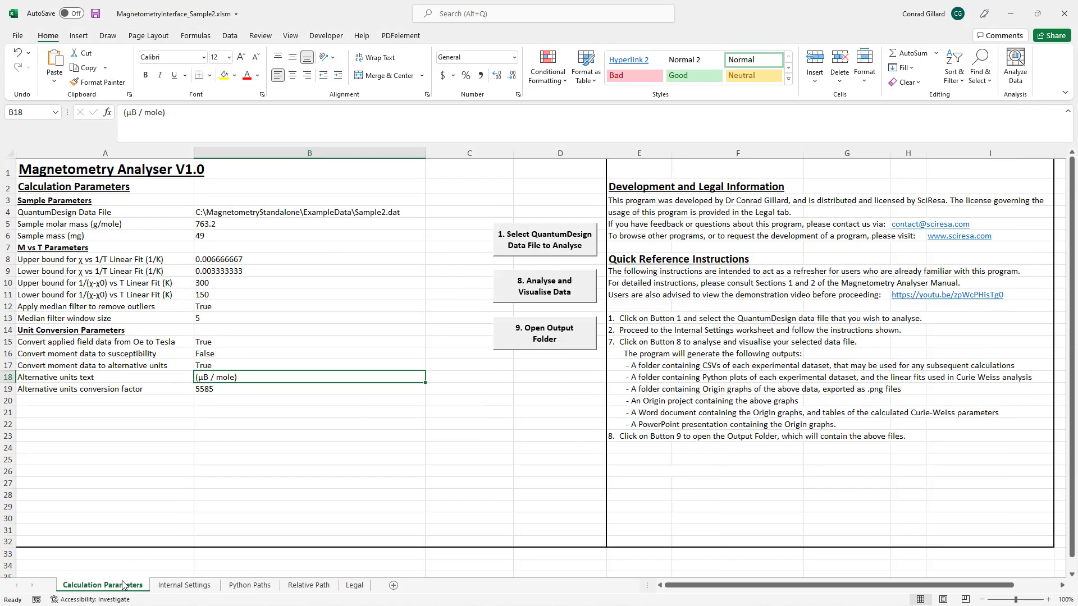
left_click(539, 285)
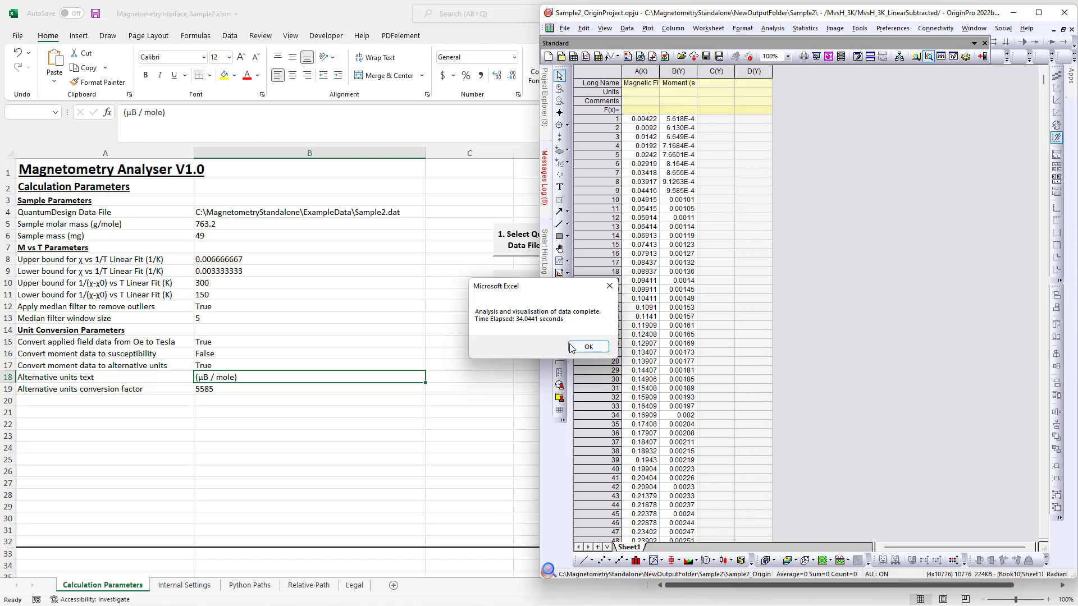
left_click(588, 349)
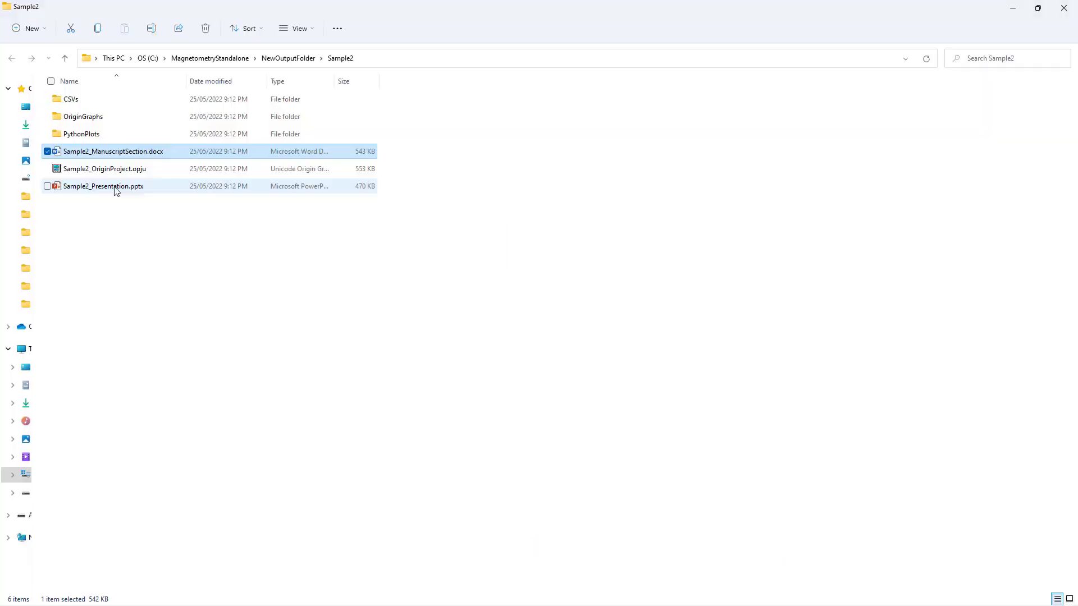
Open the regenerated Sample2_Presentation.pptx from the Sample2 output folder.
double_click(115, 185)
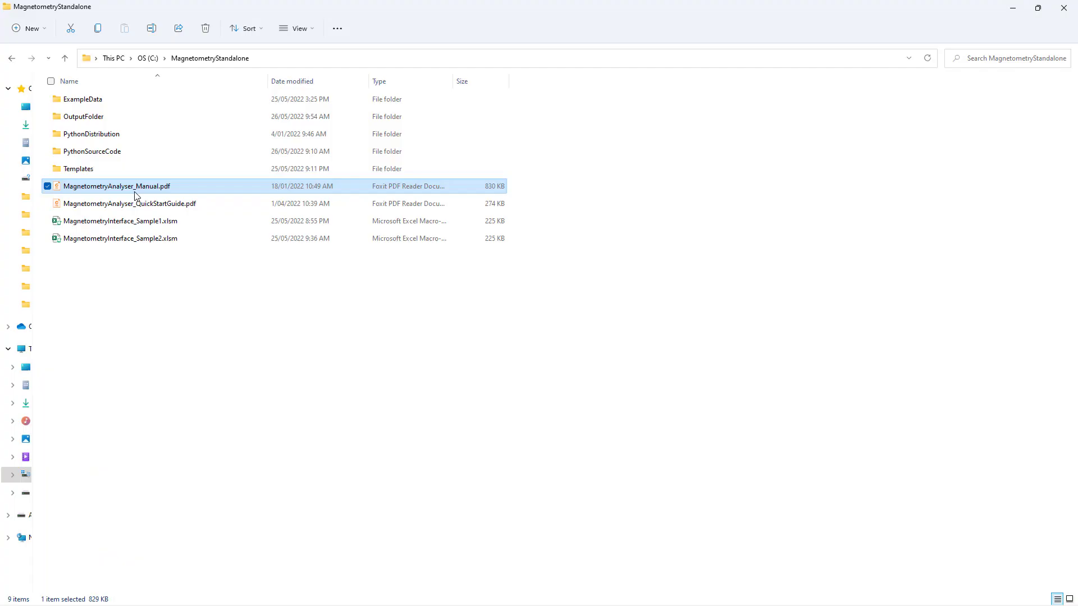
Open MagnetometryAnalyser_Manual.pdf and jump to section 5.1 'Editing the Python code'.
double_click(135, 193)
scroll(76, 386, "down", 3)
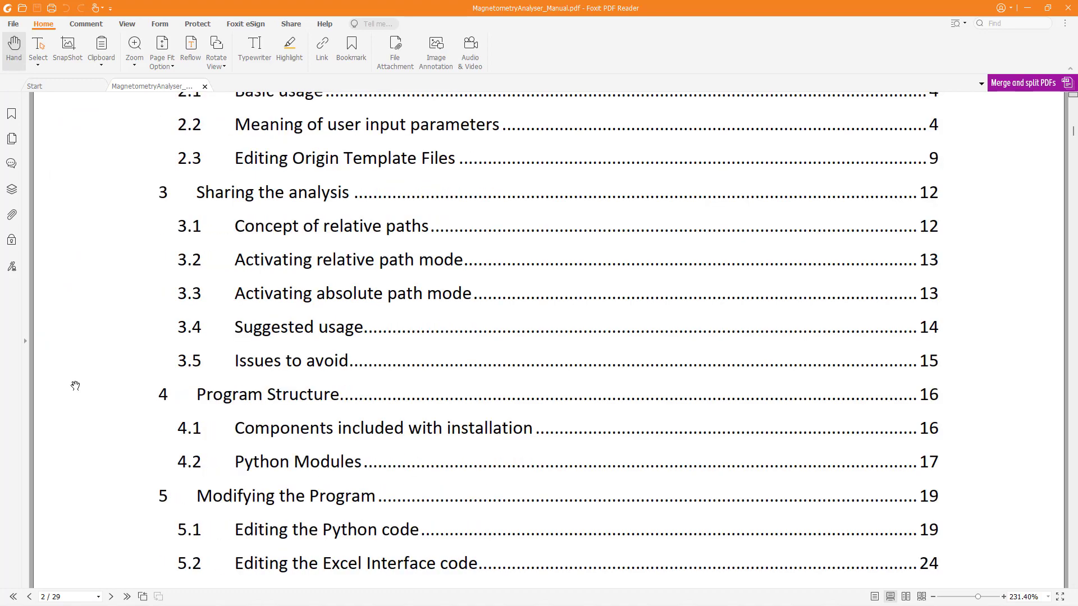
scroll(75, 386, "down", 5)
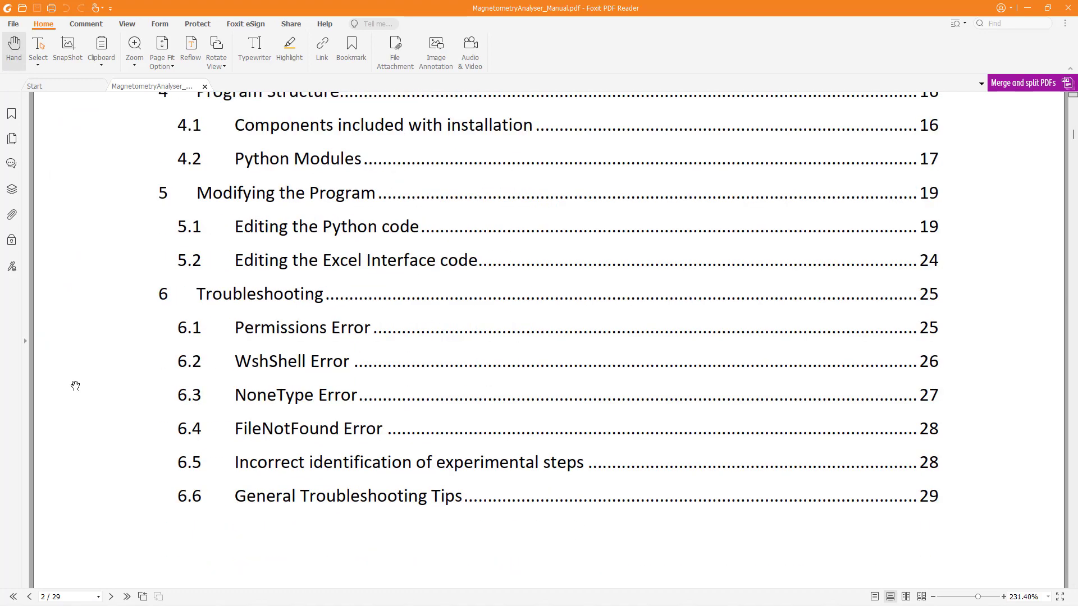
scroll(76, 386, "down", 1)
scroll(72, 385, "up", 2)
left_click(345, 263)
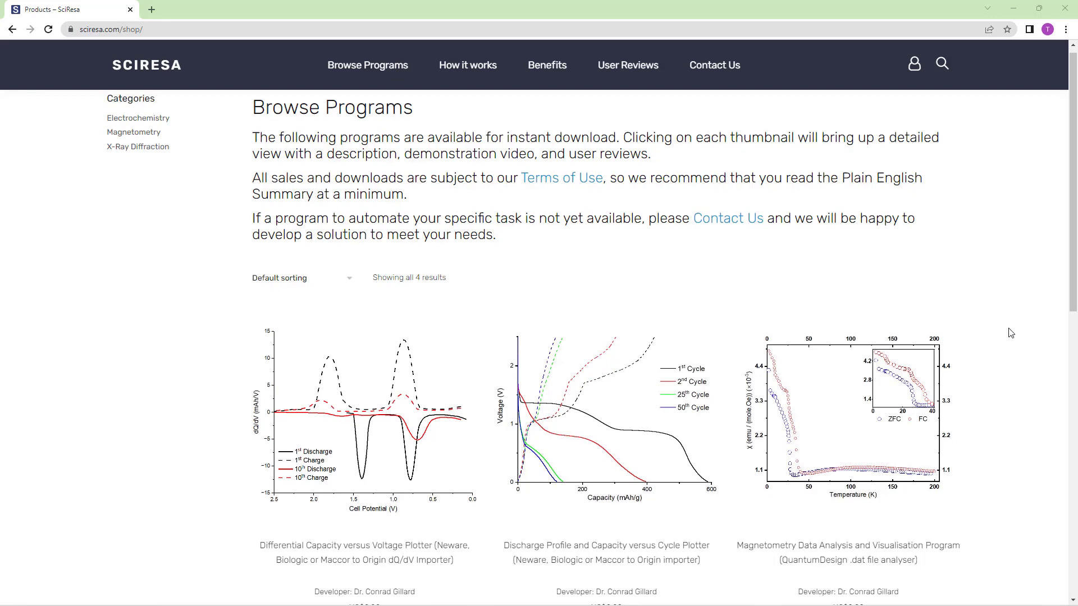
Open the Magnetometry Data Analysis product page and start its free $0.00 checkout.
scroll(1011, 334, "down", 1)
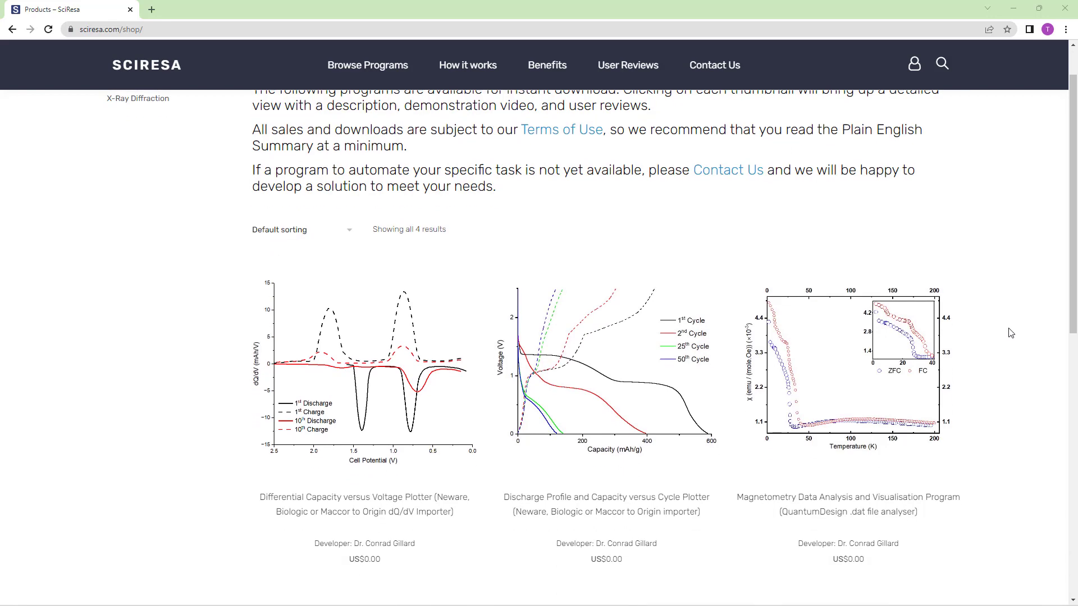
left_click(844, 415)
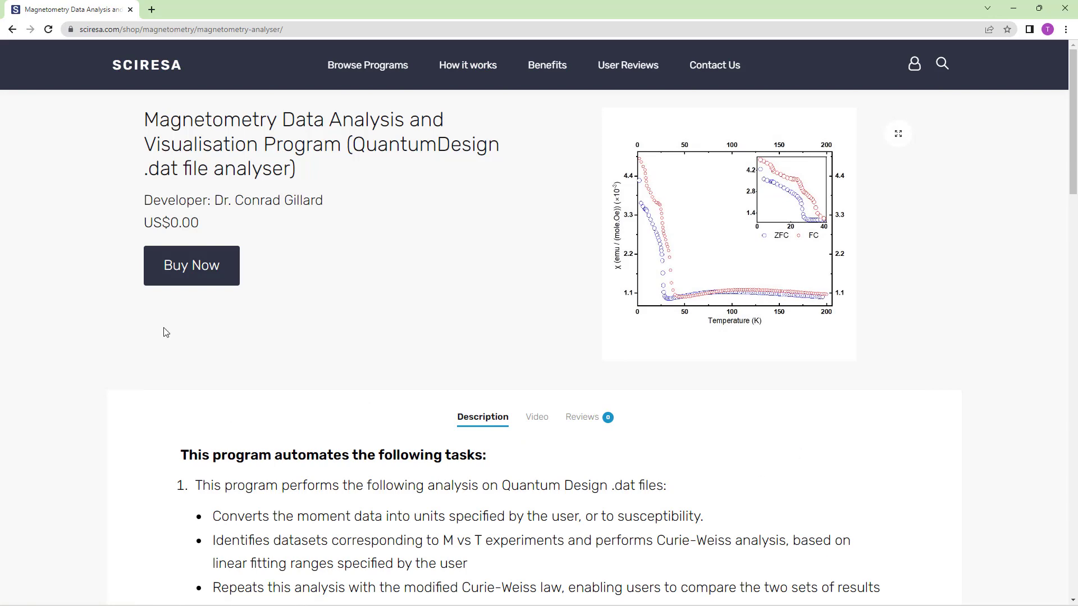
left_click(195, 283)
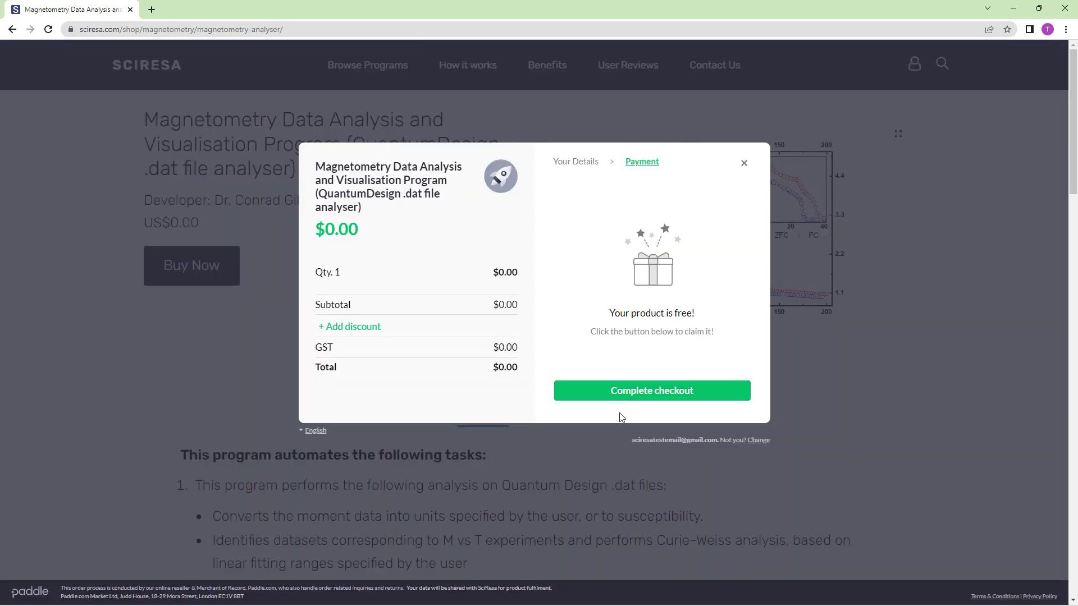